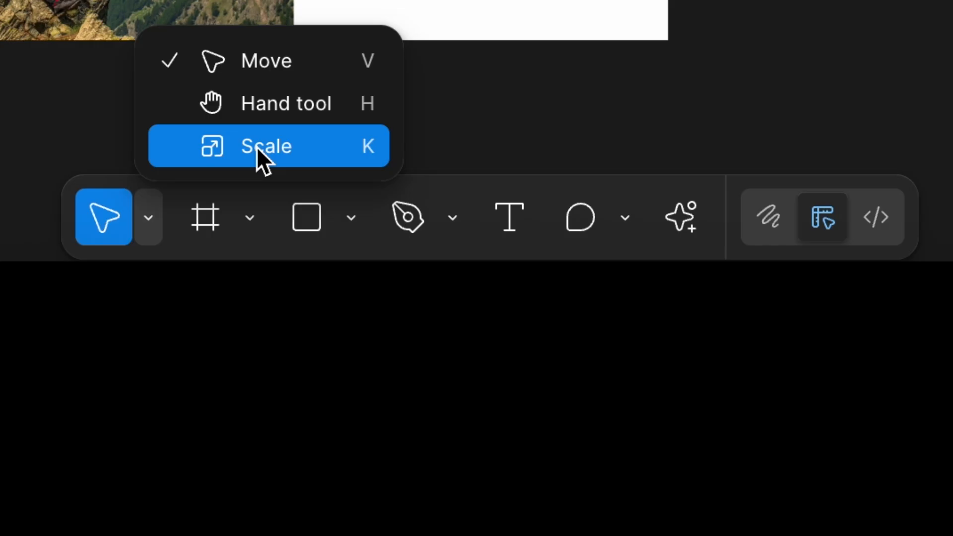
Look through the frame, shape, text and comment tools and the list of AI actions, including First Draft
left_click(204, 216)
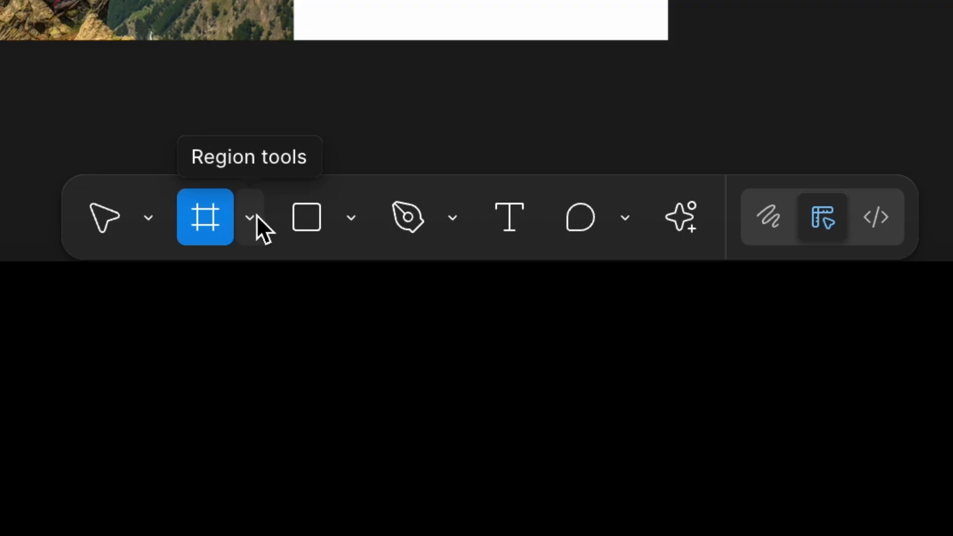
left_click(323, 208)
left_click(351, 220)
left_click(350, 220)
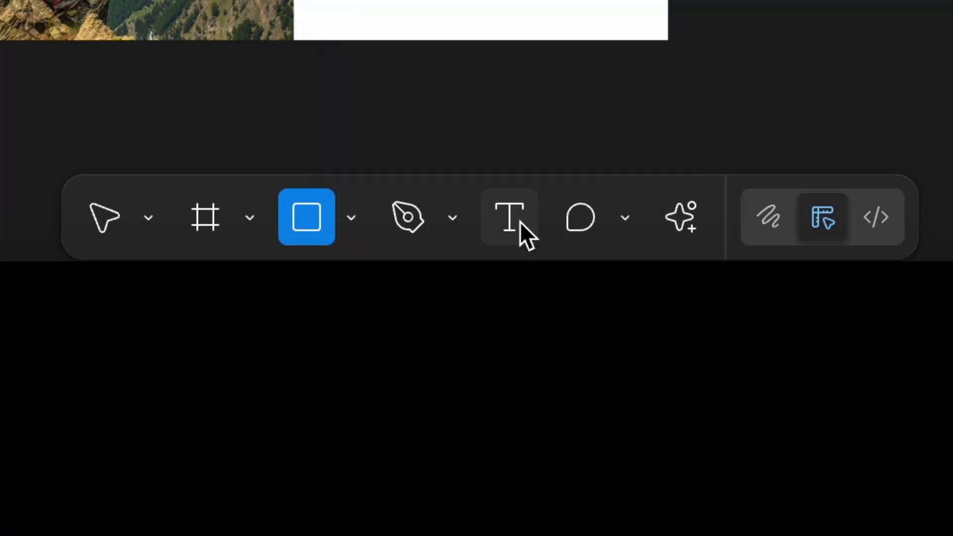
left_click(518, 220)
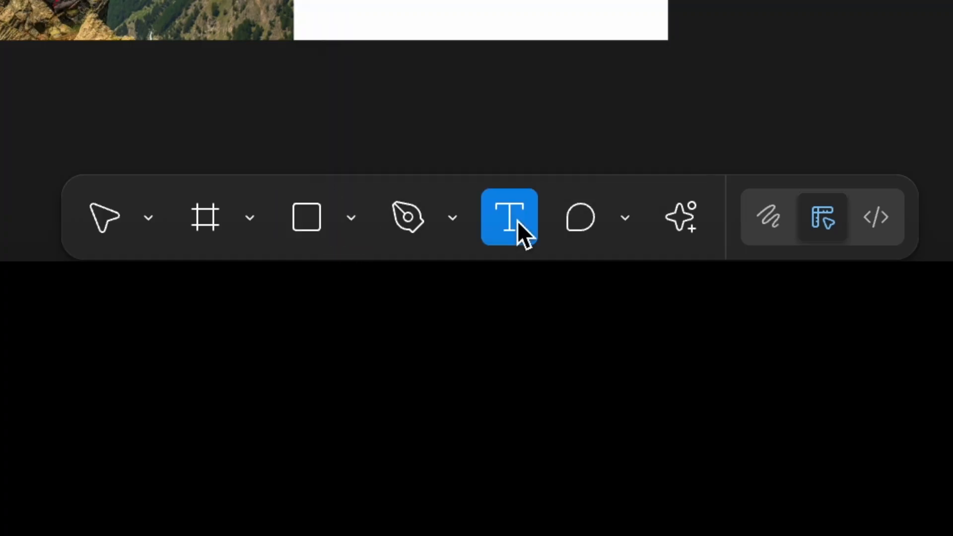
left_click(577, 214)
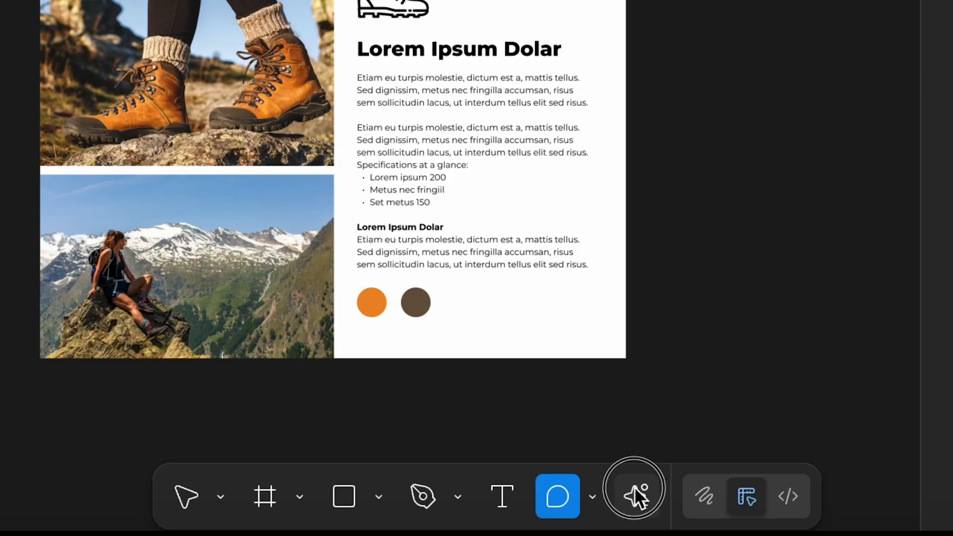
left_click(680, 208)
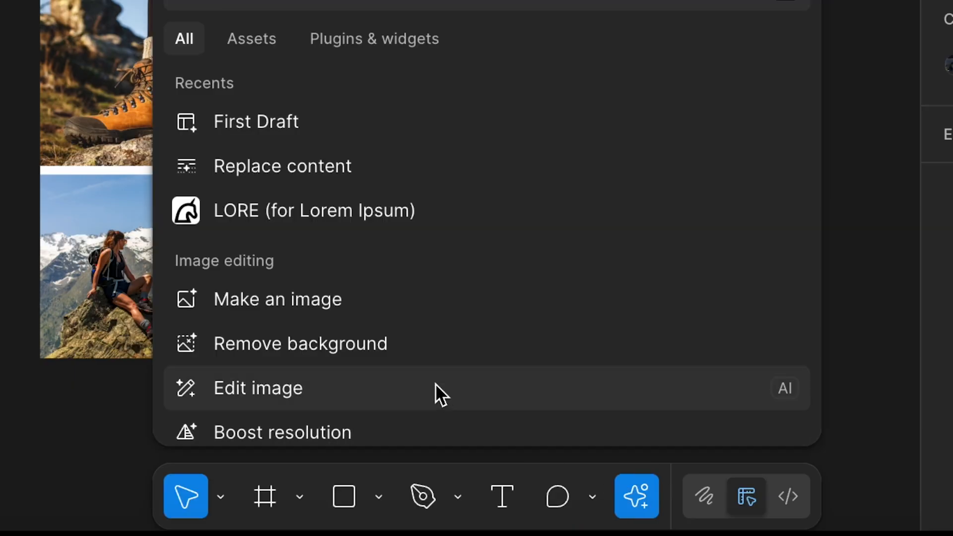
scroll(365, 312, "down", 1)
scroll(364, 311, "up", 1)
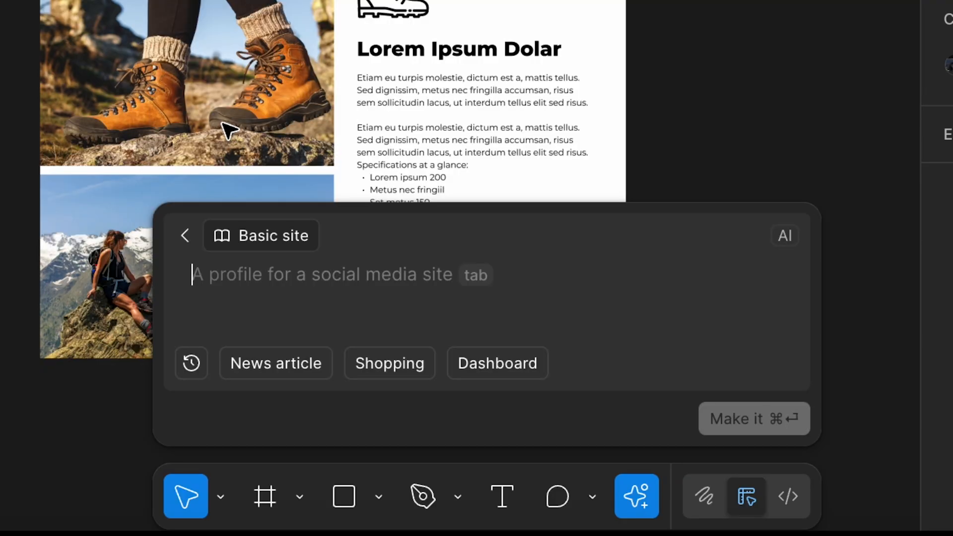
left_click(223, 123)
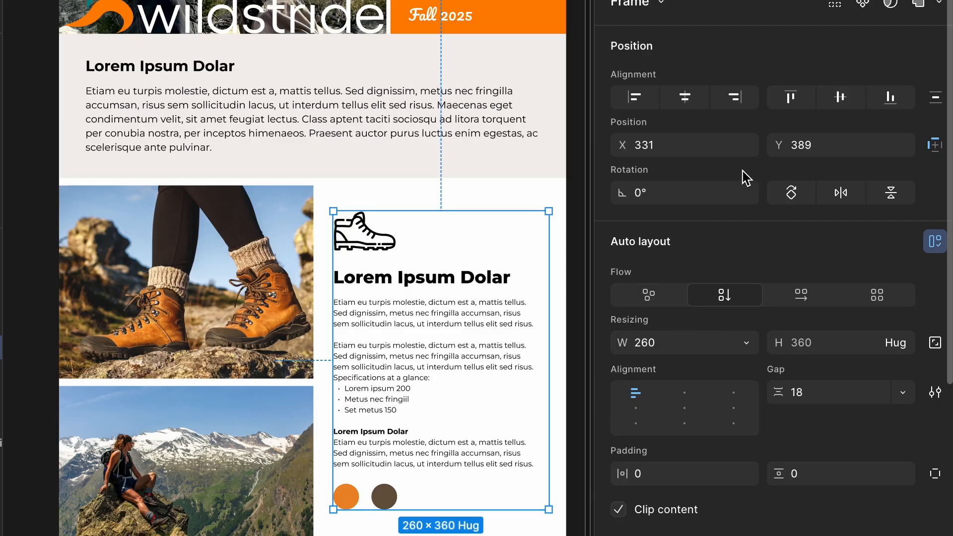
Examine the design properties of the text column frame and the available text styles for its headline
scroll(684, 357, "down", 3)
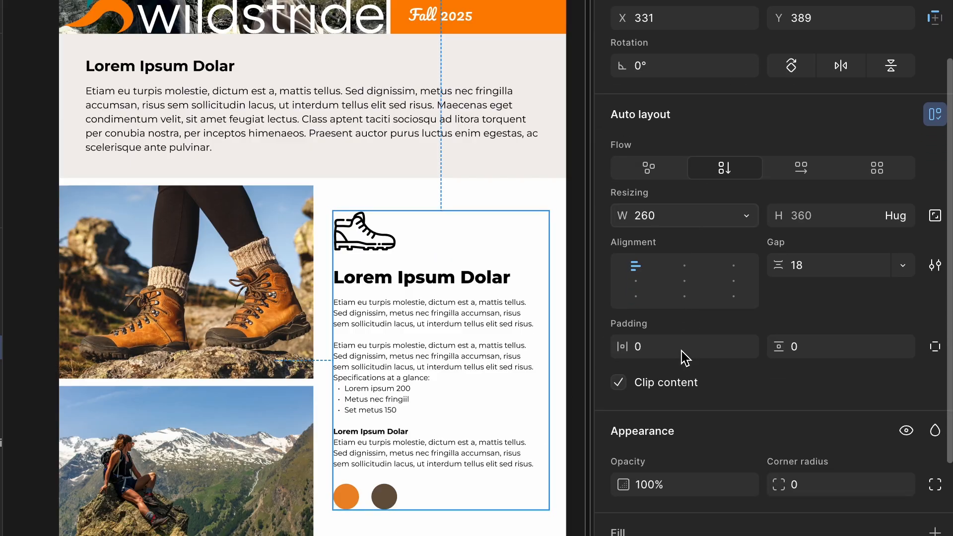
scroll(684, 358, "down", 4)
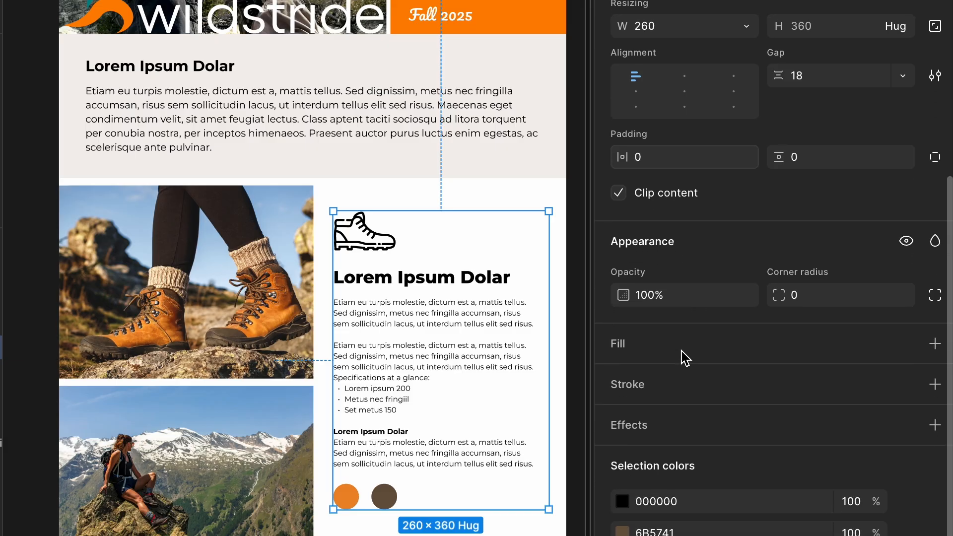
scroll(684, 357, "down", 2)
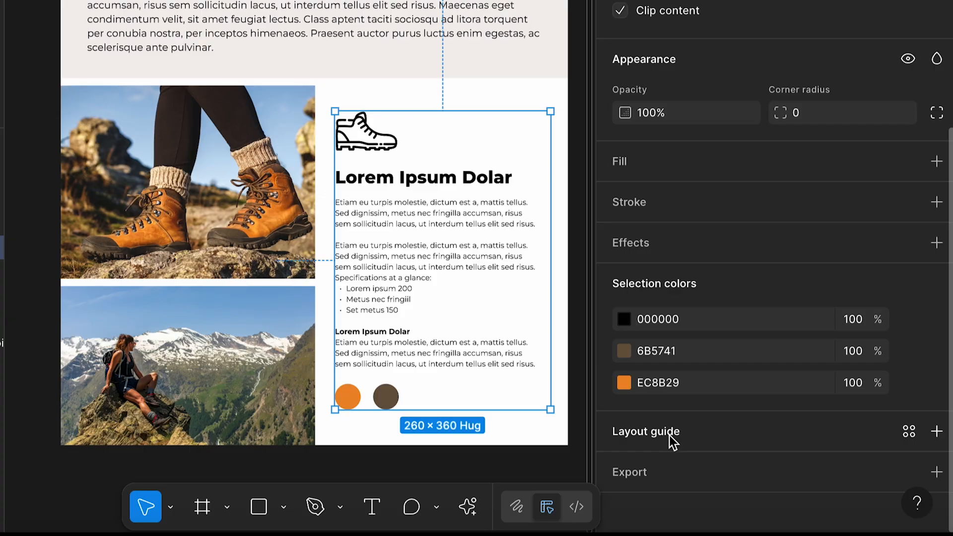
left_click(446, 179)
scroll(775, 313, "down", 4)
left_click(937, 145)
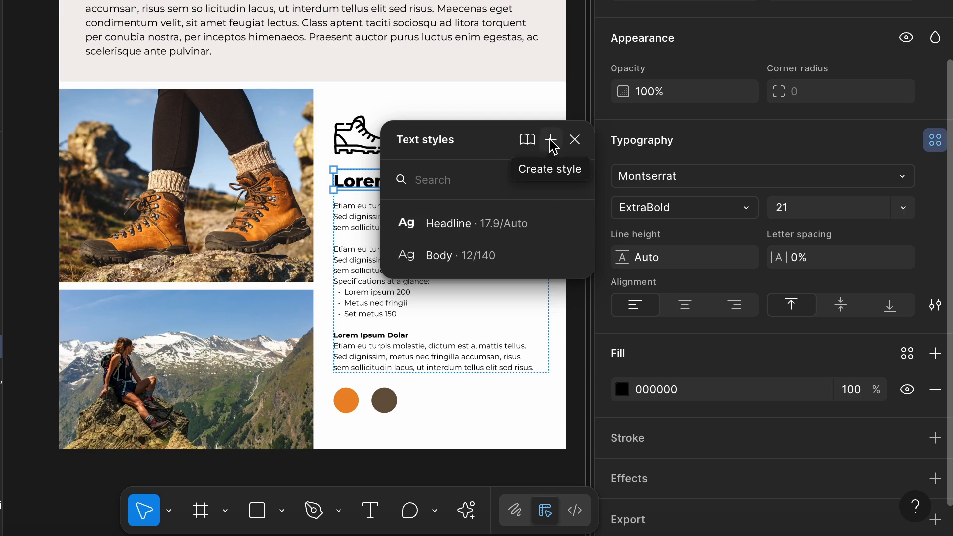
left_click(389, 396)
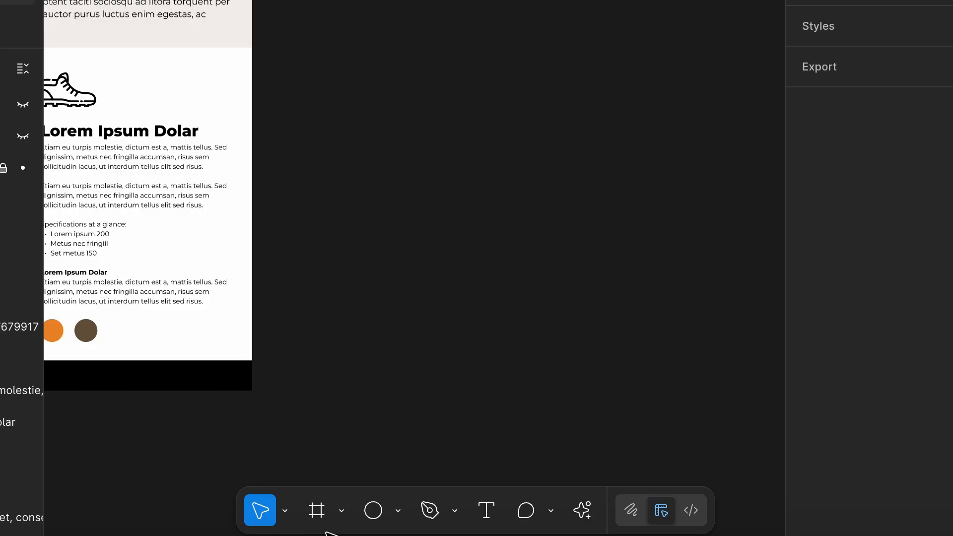
Create a new frame from the Letter paper preset, 612 by 792
left_click(365, 516)
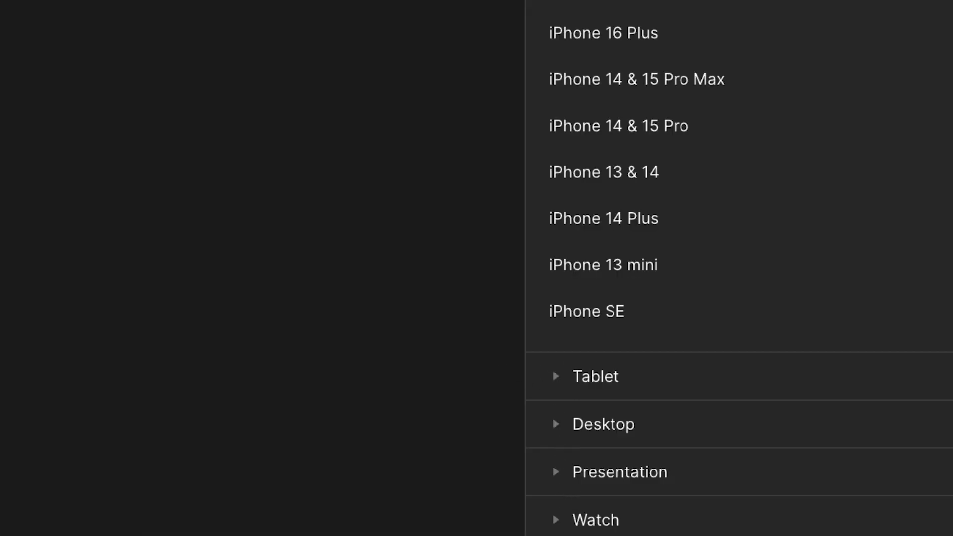
left_click(559, 535)
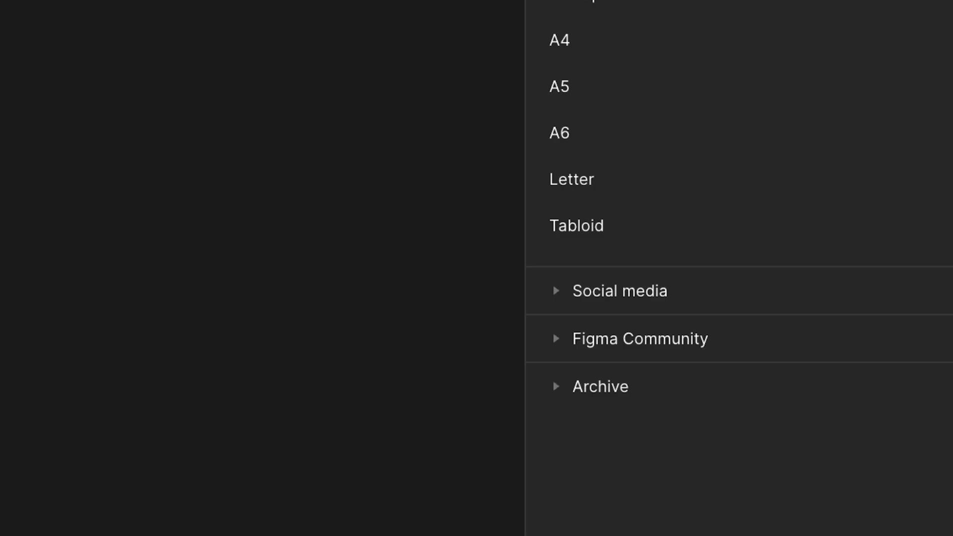
left_click(583, 181)
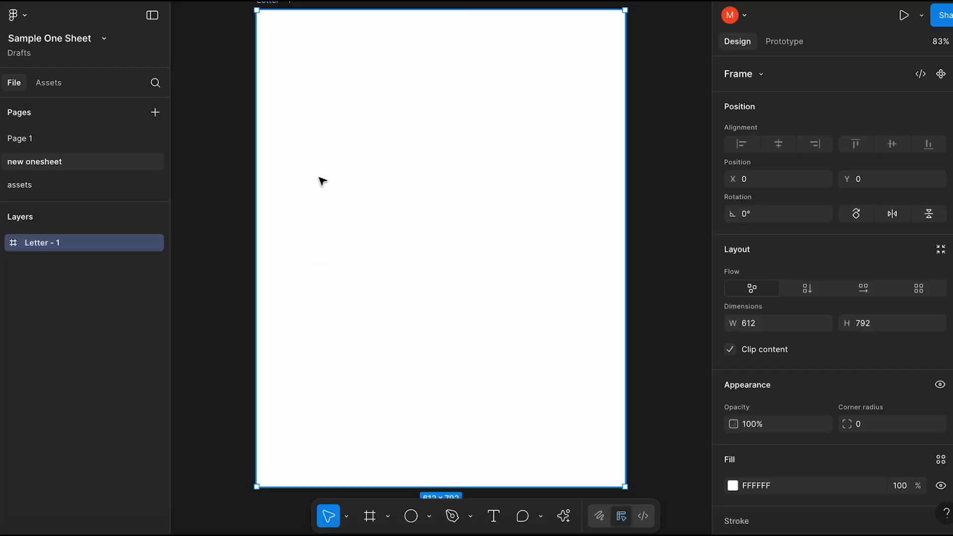
Set the Letter frame's fill to the blue 5677DB, then deselect the frame
scroll(319, 177, "up", 2)
scroll(319, 178, "down", 3)
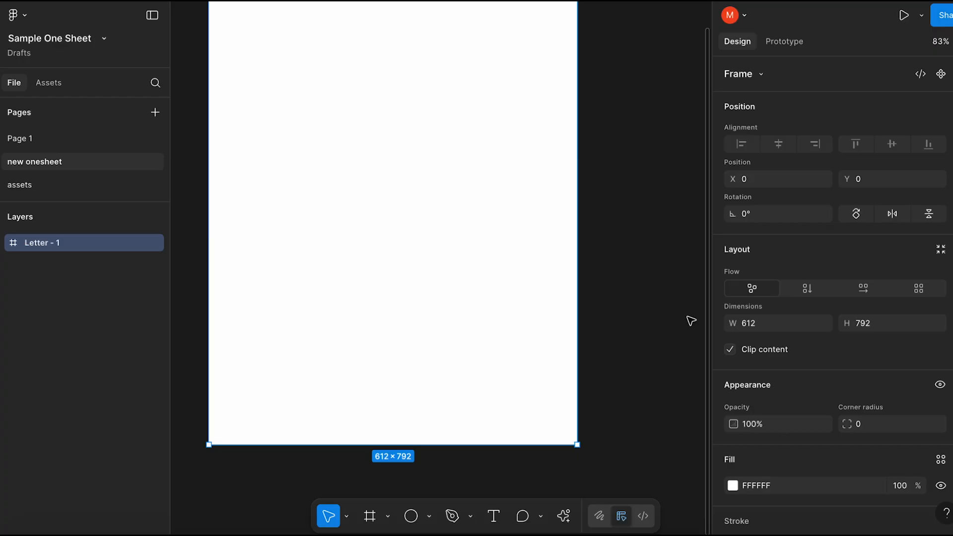
scroll(779, 392, "down", 2)
left_click(780, 417)
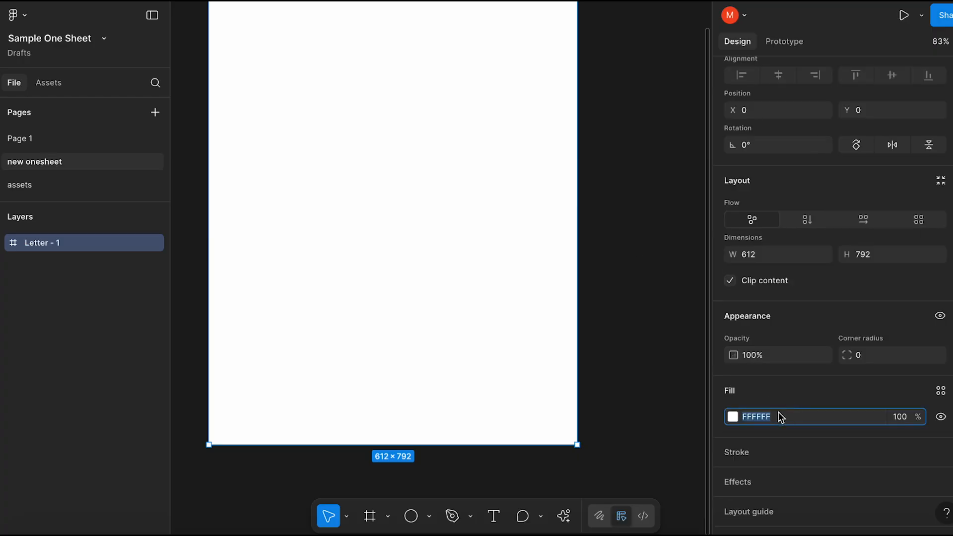
left_click(733, 417)
left_click_drag(662, 338, 598, 322)
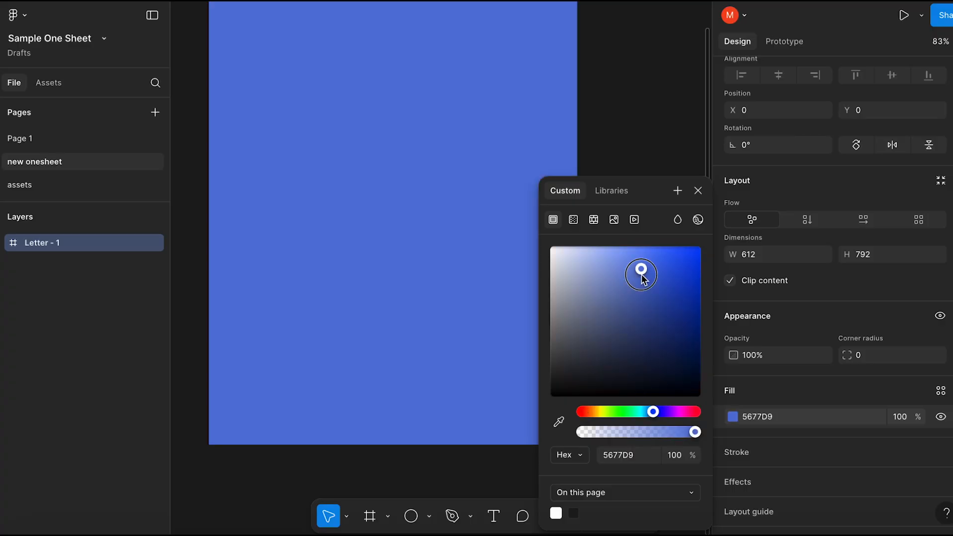
left_click_drag(641, 278, 642, 270)
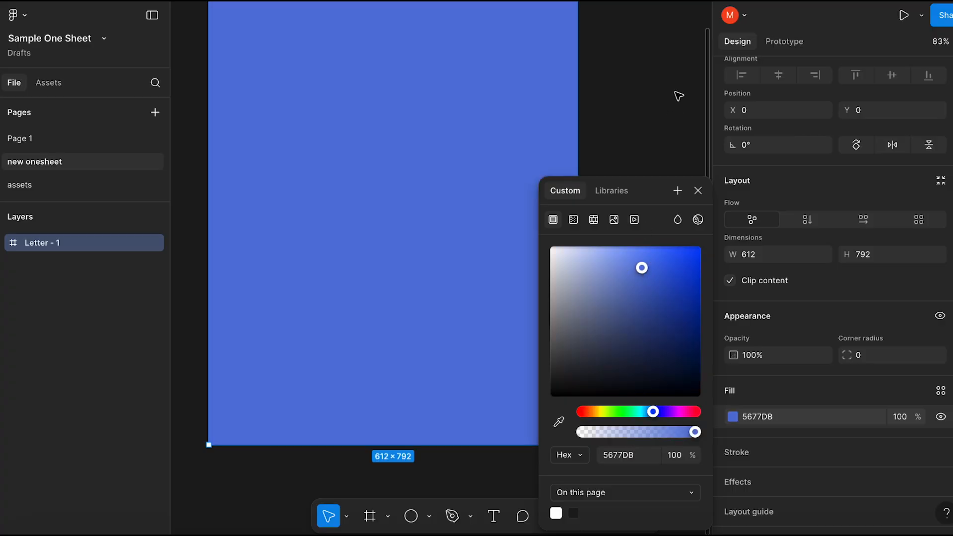
left_click(662, 123)
left_click(550, 197)
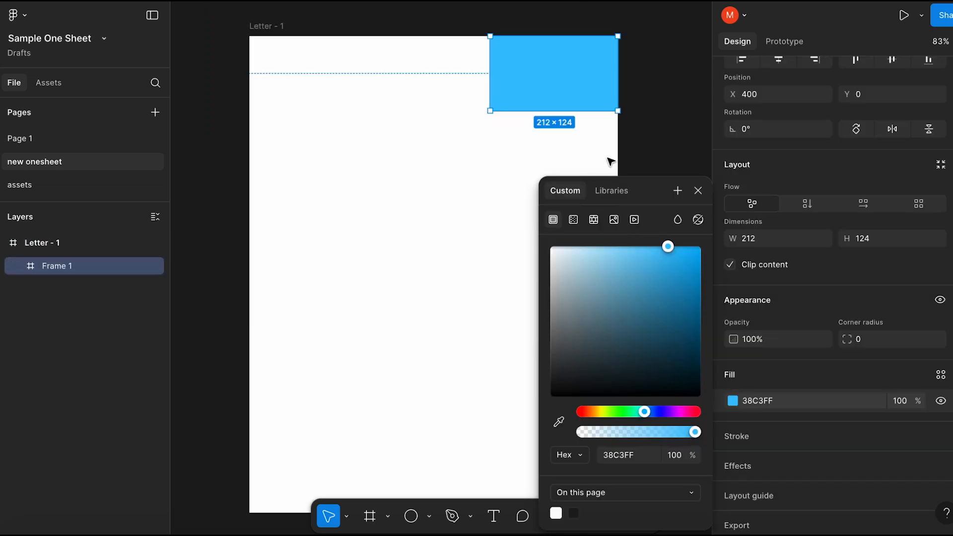
left_click(633, 133)
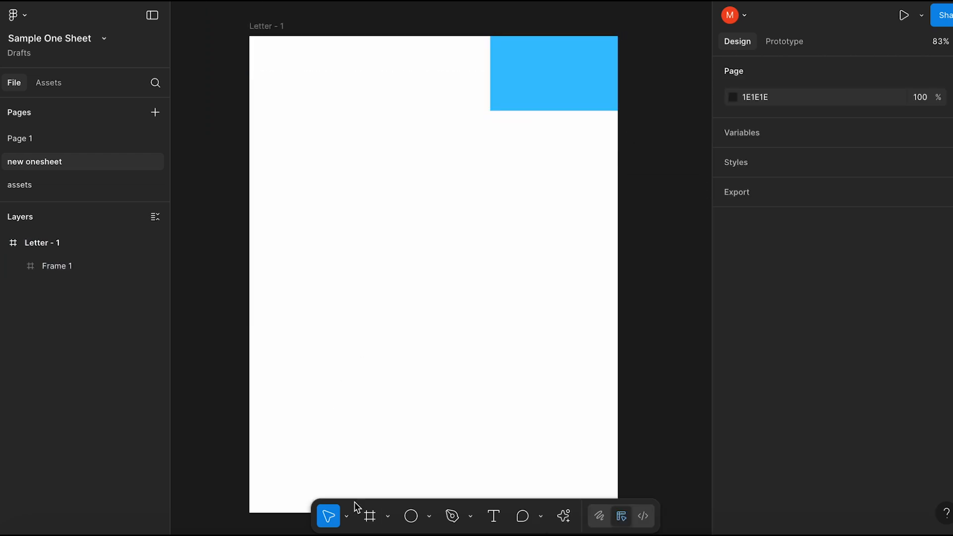
left_click(370, 521)
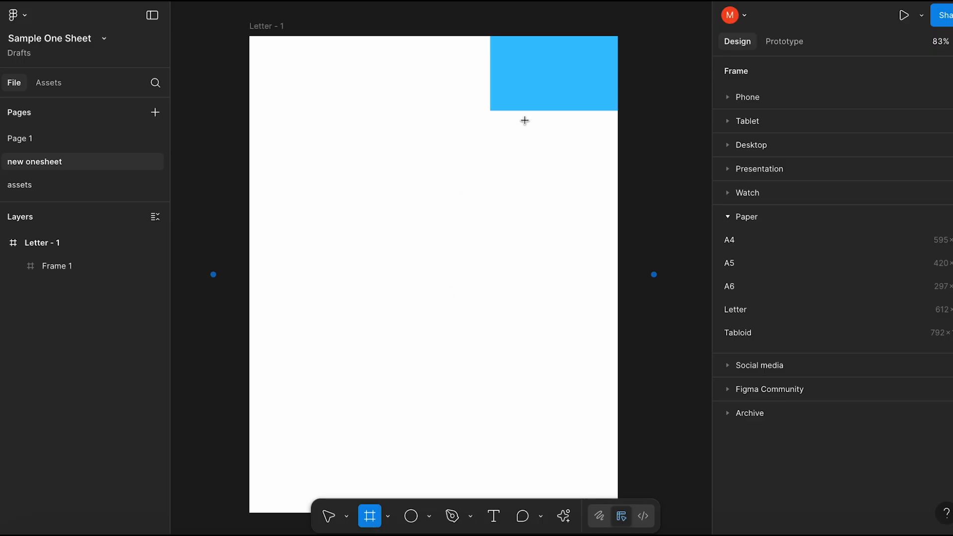
left_click(329, 518)
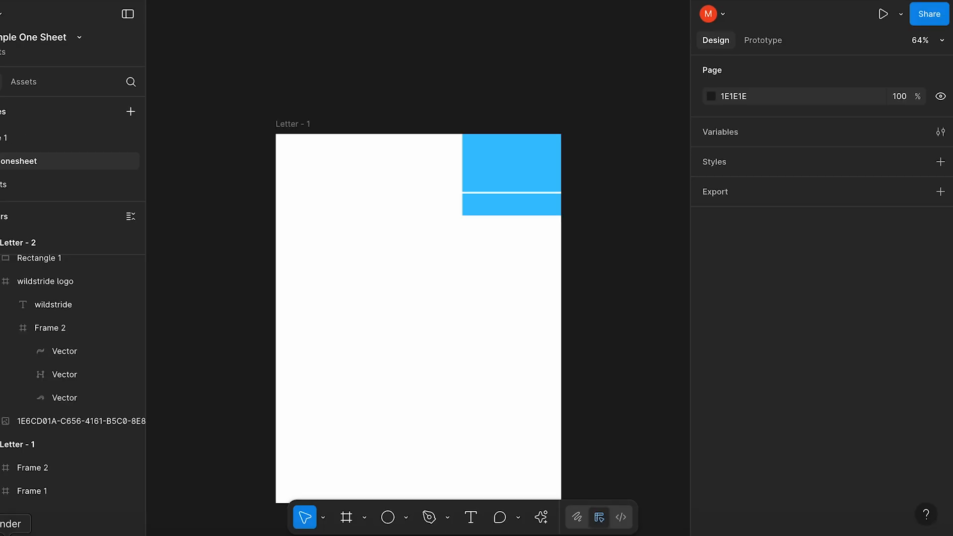
Place wildstride-logo.svg from the Finder assets folder on the Letter page and scale it down to clear the blue blocks
left_click(10, 535)
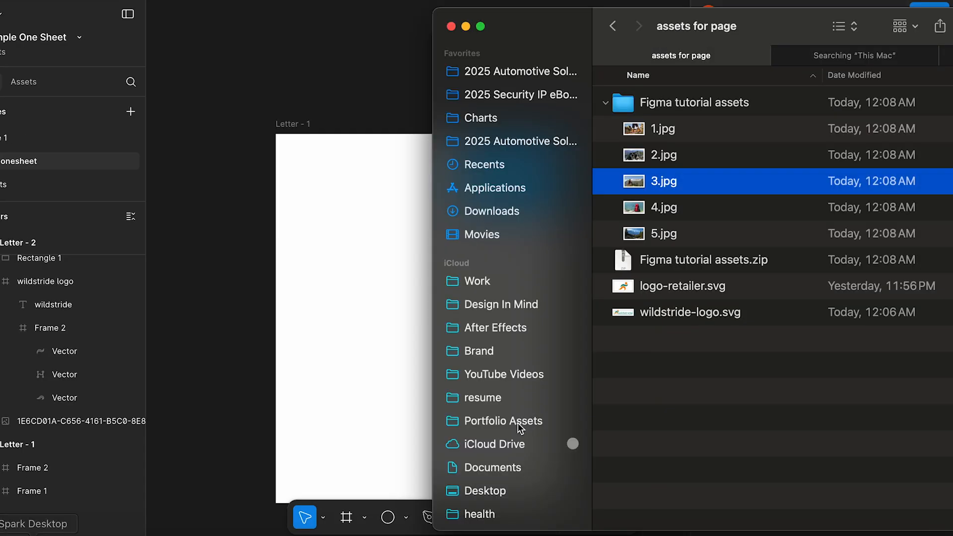
left_click_drag(631, 312, 336, 226)
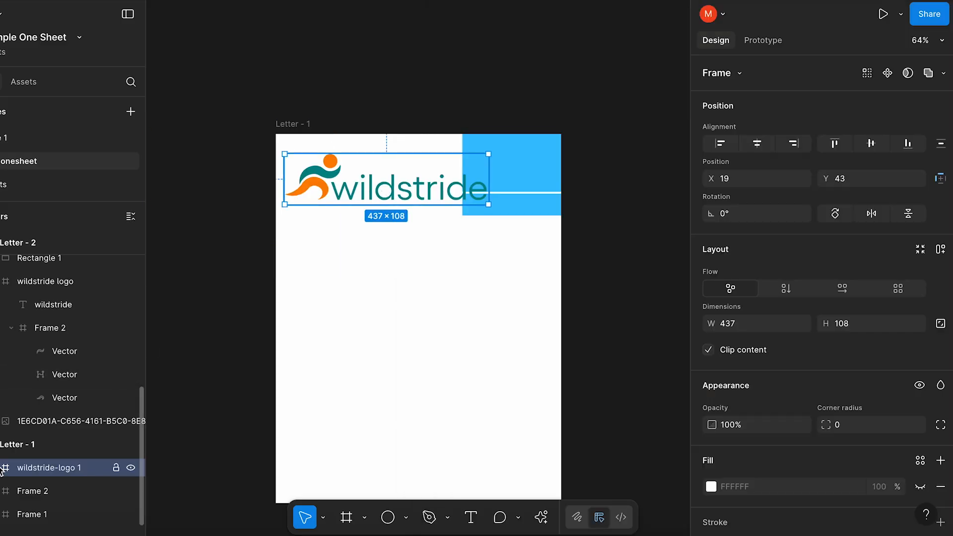
left_click(0, 469)
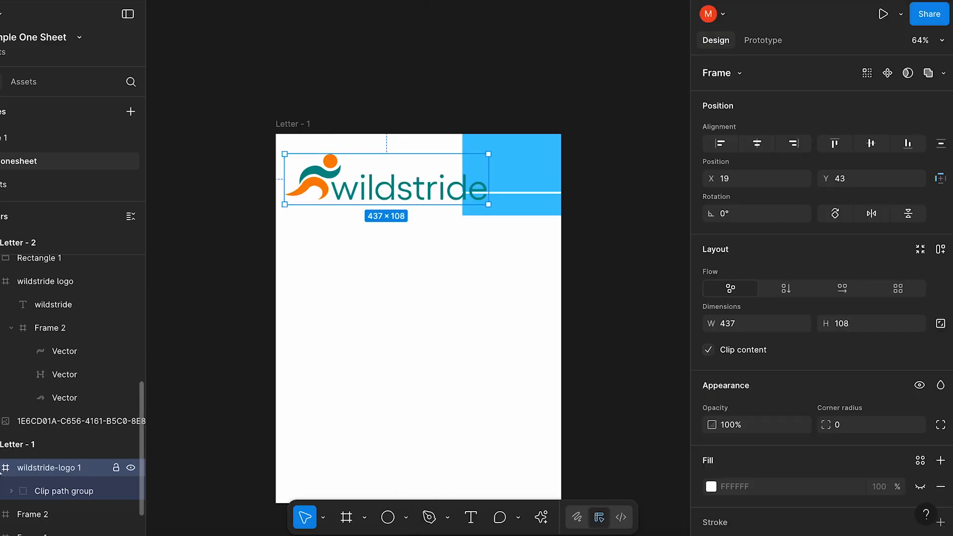
left_click(0, 470)
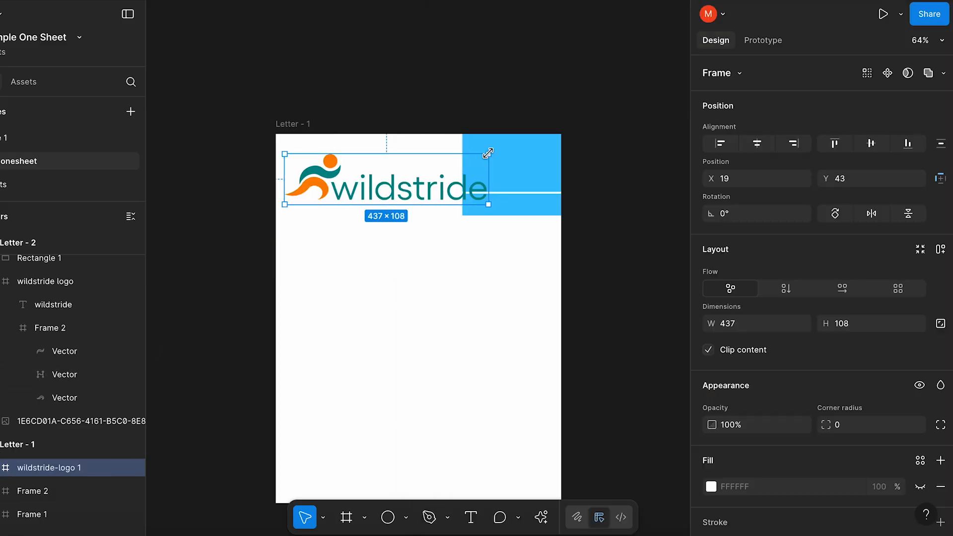
left_click_drag(488, 153, 441, 171)
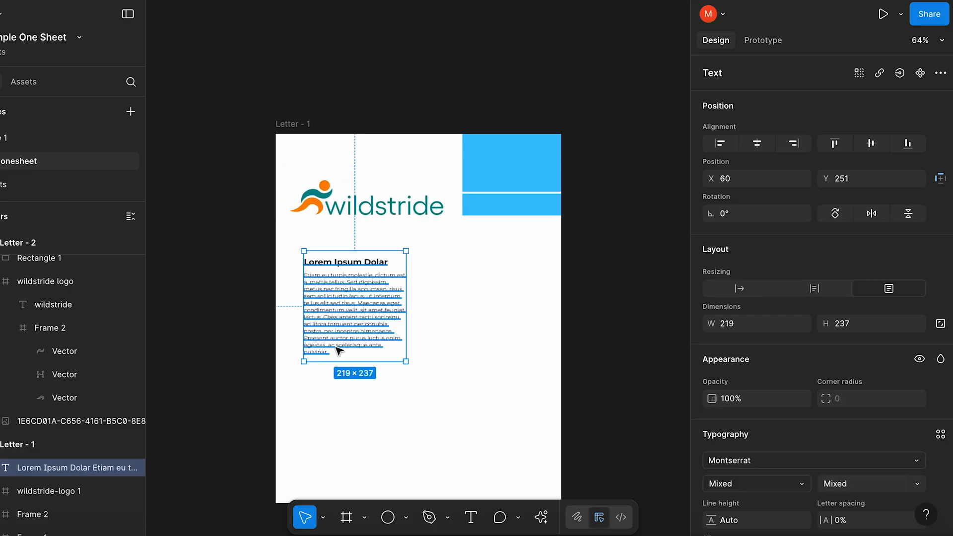
Create a text style named Headline from the bold "Lorem Ipsum Dolar" heading in the text block
triple_click(353, 261)
scroll(880, 429, "down", 5)
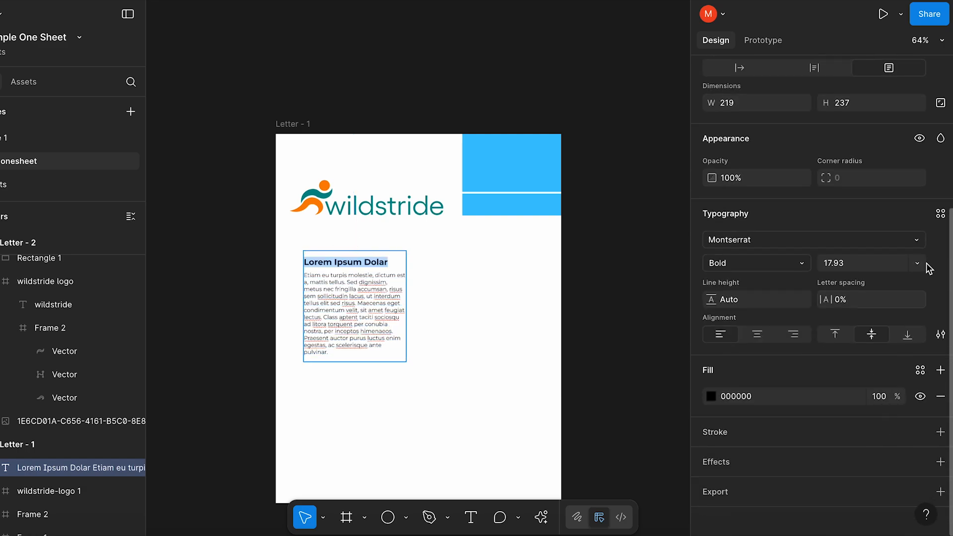
left_click(939, 214)
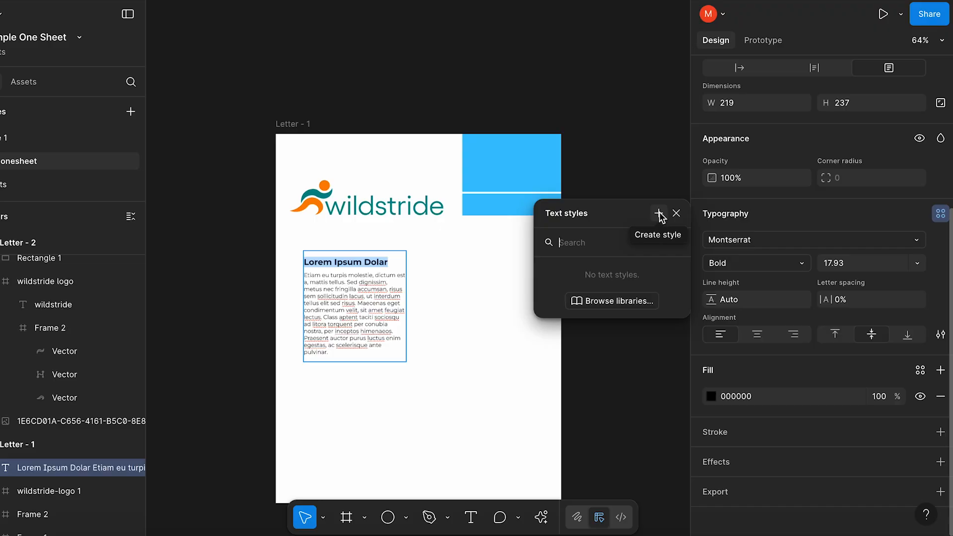
left_click(659, 214)
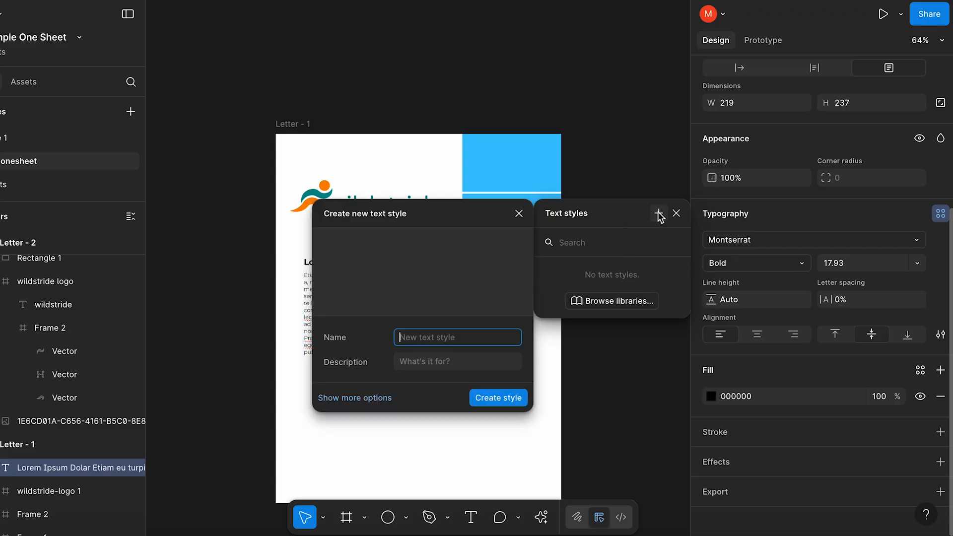
key("Escape")
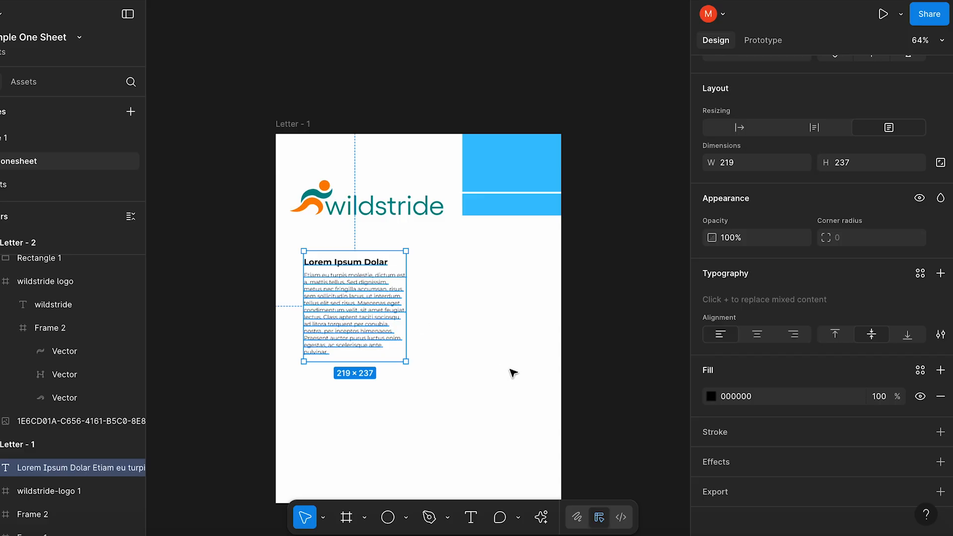
Measure the spacing between the text block and the logo, and turn on the rulers
key("alt")
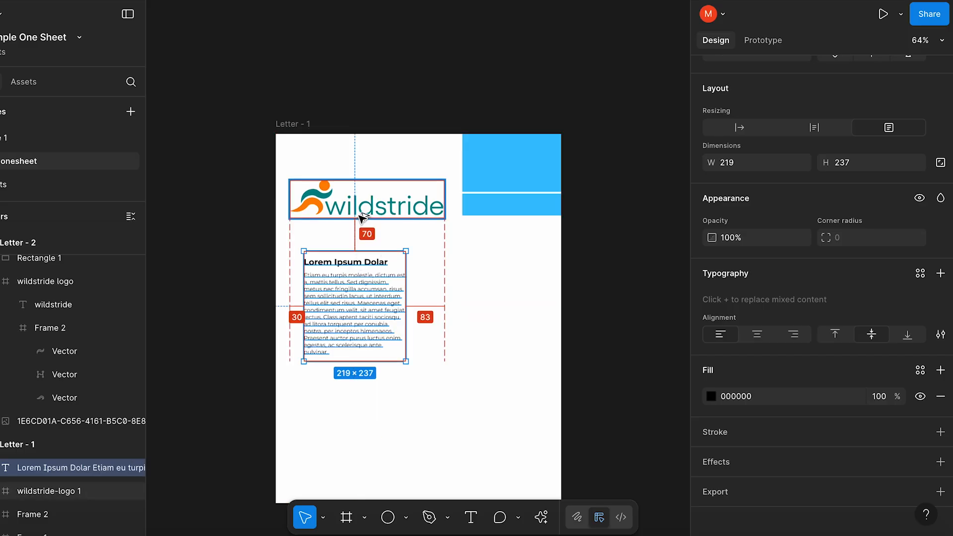
key("Escape")
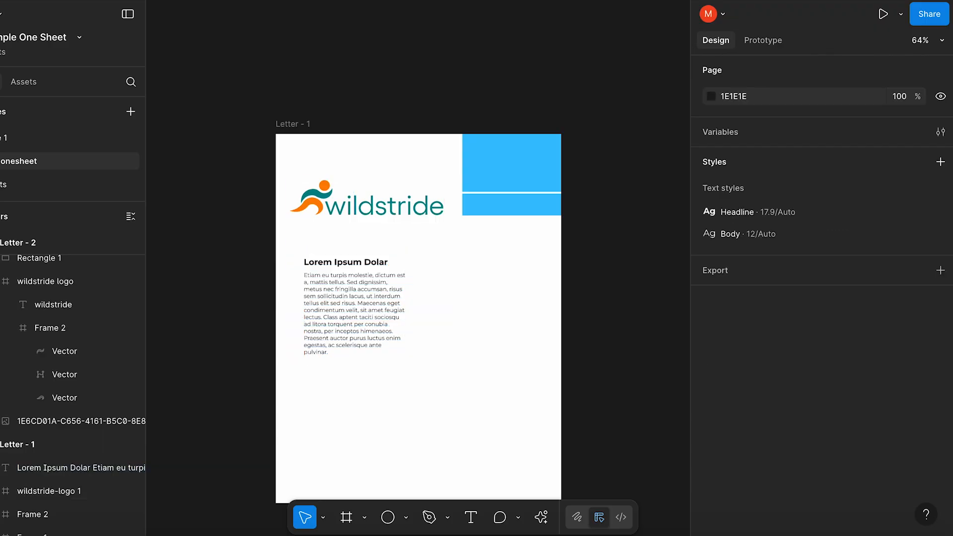
left_click(124, 0)
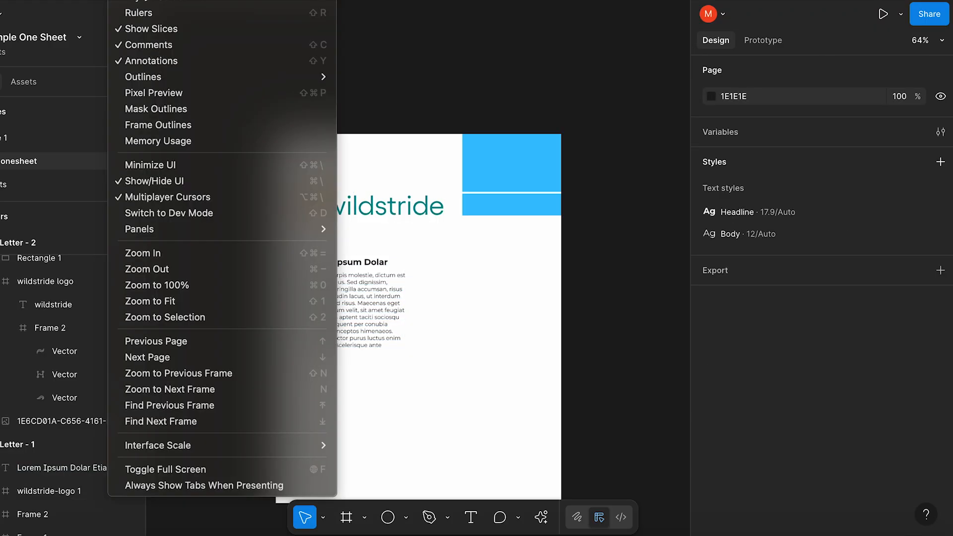
left_click(132, 12)
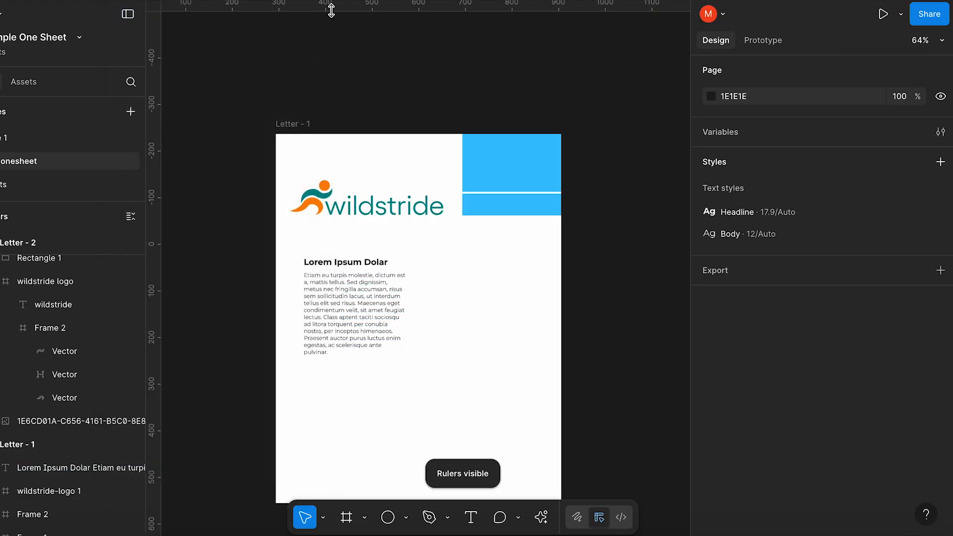
Place a horizontal ruler guide along the lower edge of the blue blocks
left_click_drag(332, 9, 332, 9)
left_click_drag(339, 102, 346, 215)
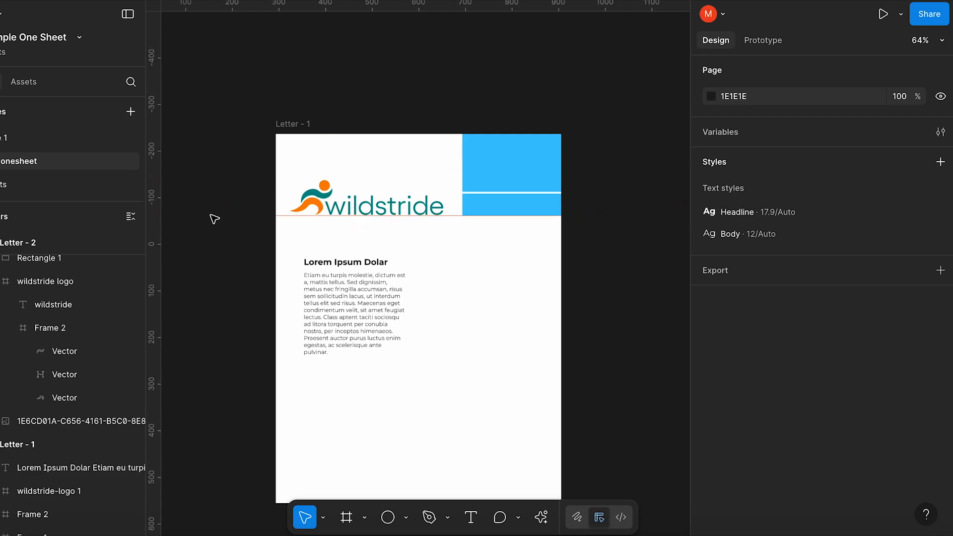
Add a five-column layout guide with a margin of 30 to the Letter - 1 frame
left_click(291, 126)
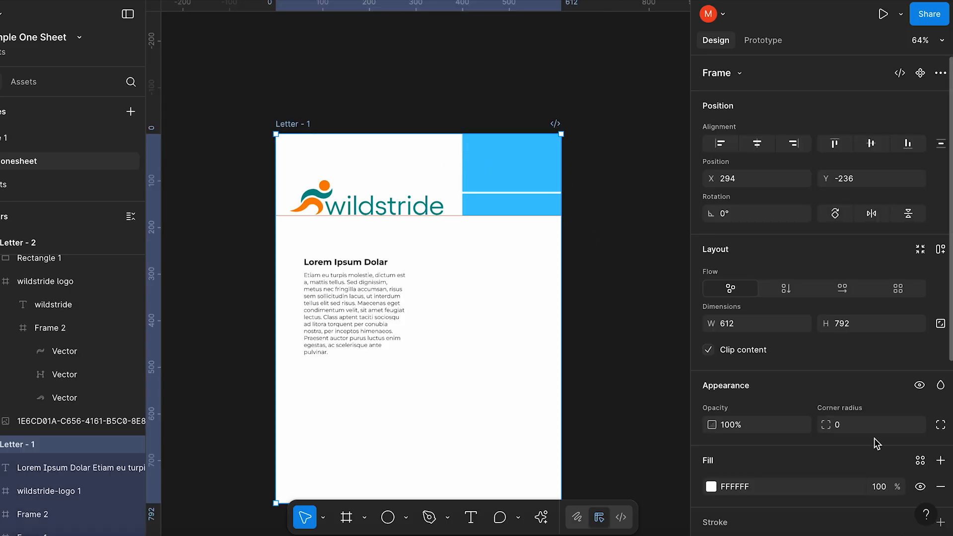
scroll(876, 443, "down", 2)
scroll(876, 443, "down", 5)
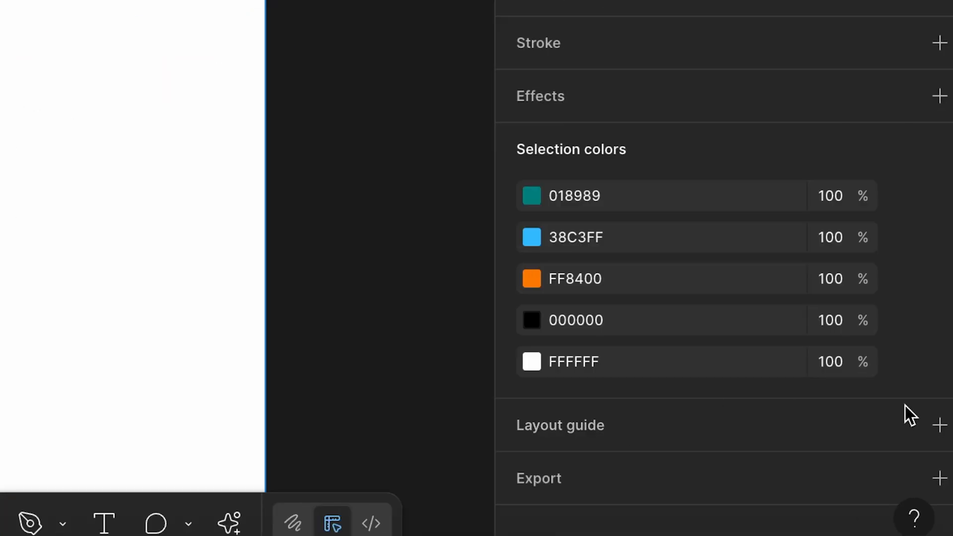
left_click(939, 425)
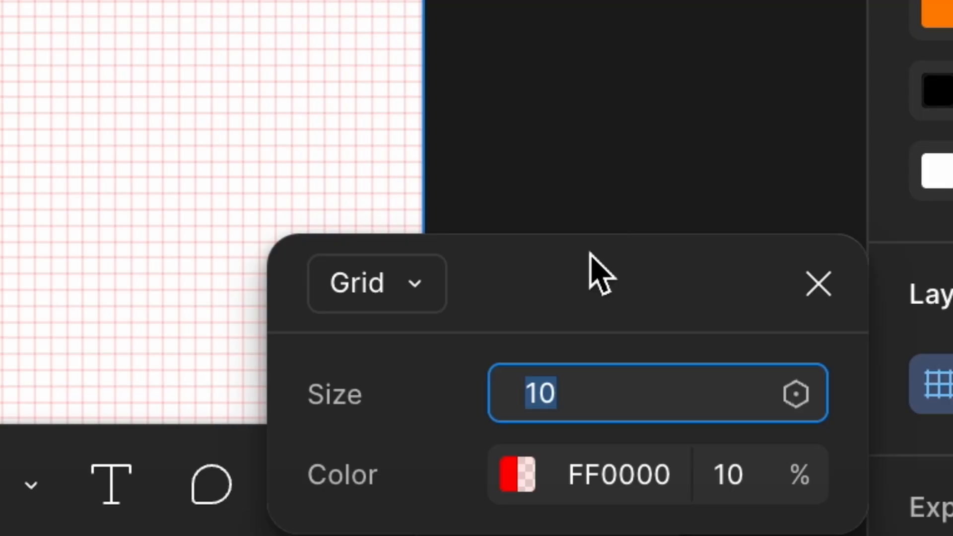
left_click(391, 297)
left_click(446, 421)
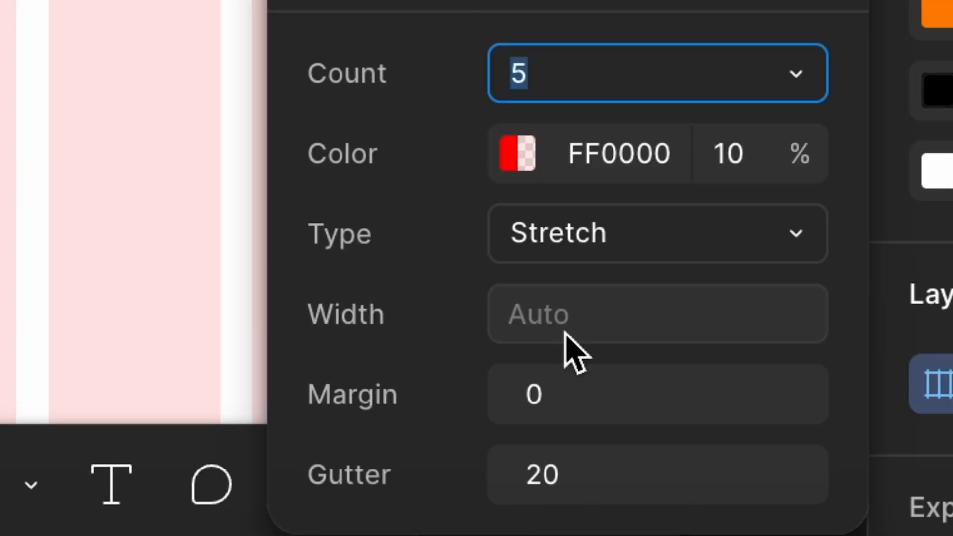
left_click(576, 396)
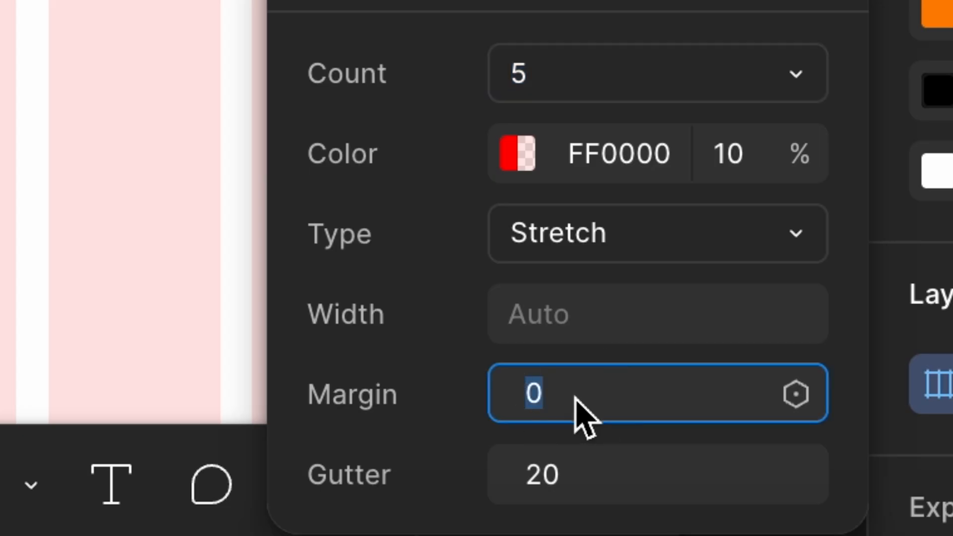
type("30")
key("Tab")
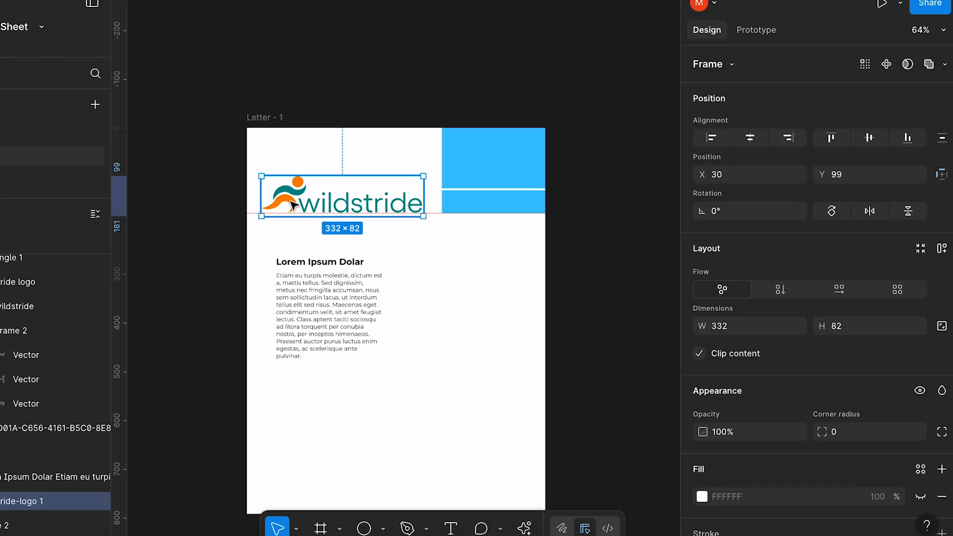
Create color variables named Teal and Orange from the logo's 018989 and FF8400 colors
scroll(724, 407, "down", 5)
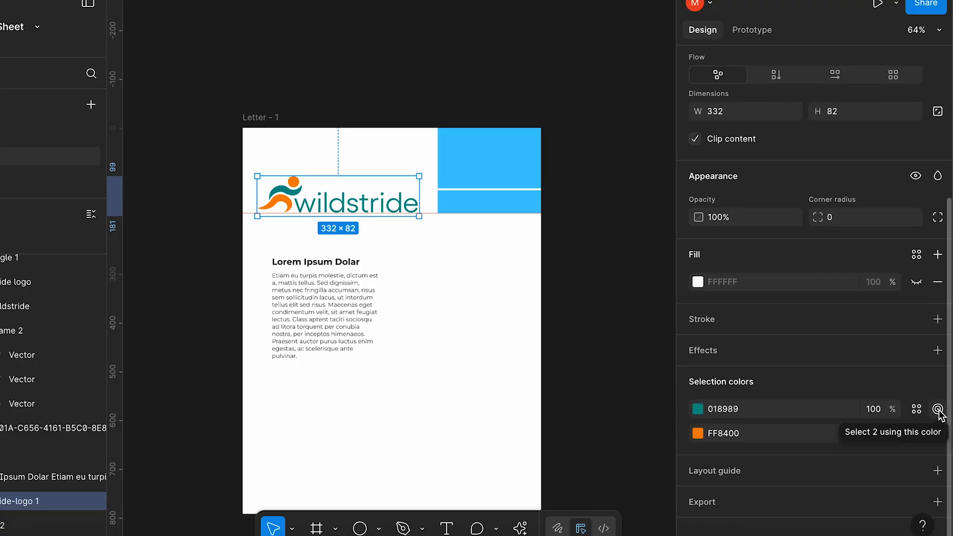
left_click(917, 408)
left_click(640, 398)
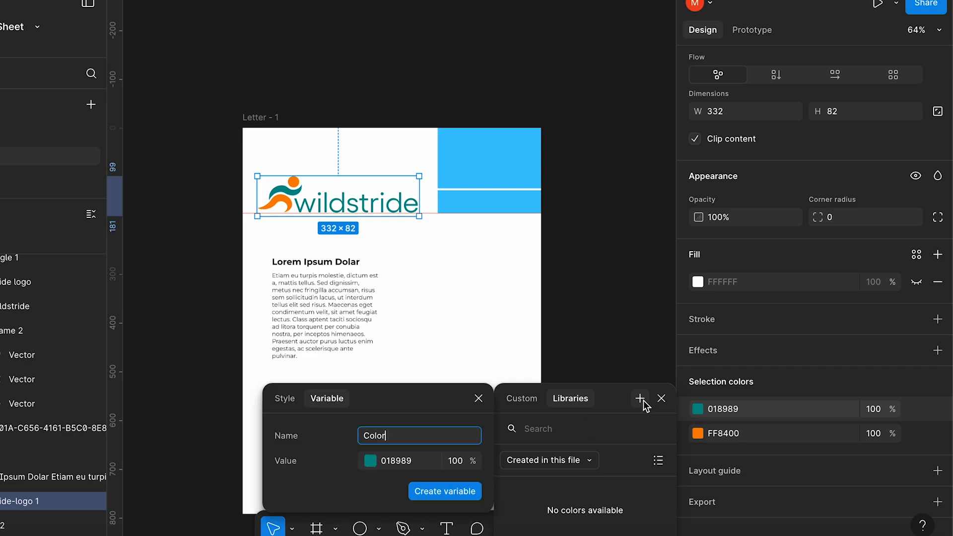
type("Teal")
key("Return")
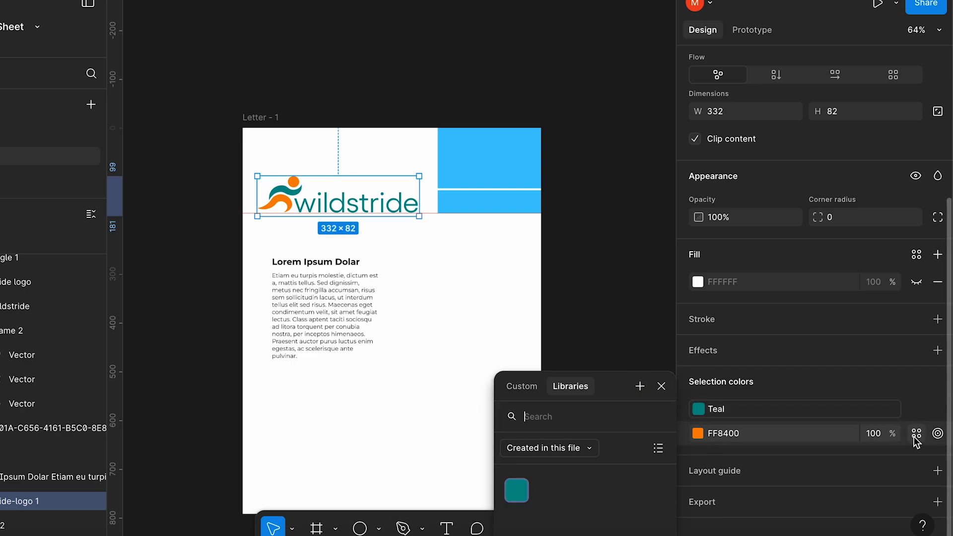
left_click(637, 391)
type("Orange")
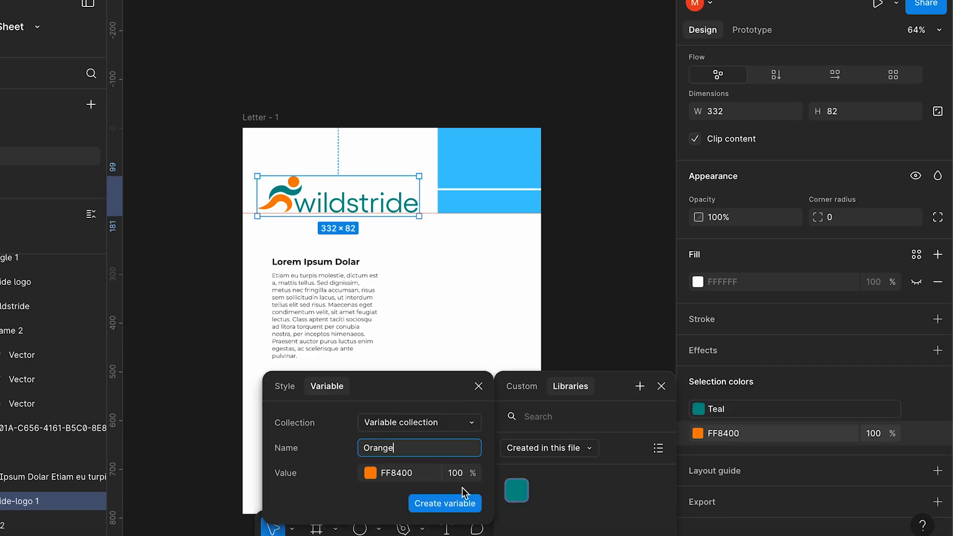
key("Return")
Apply the Teal variable to the upper blue block's fill and the Orange variable to the lower one
left_click(586, 230)
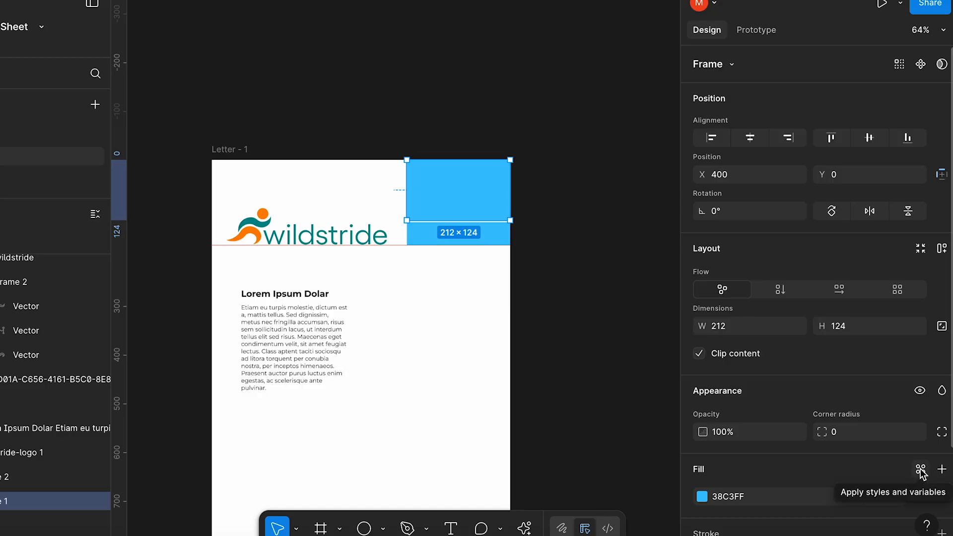
left_click(921, 470)
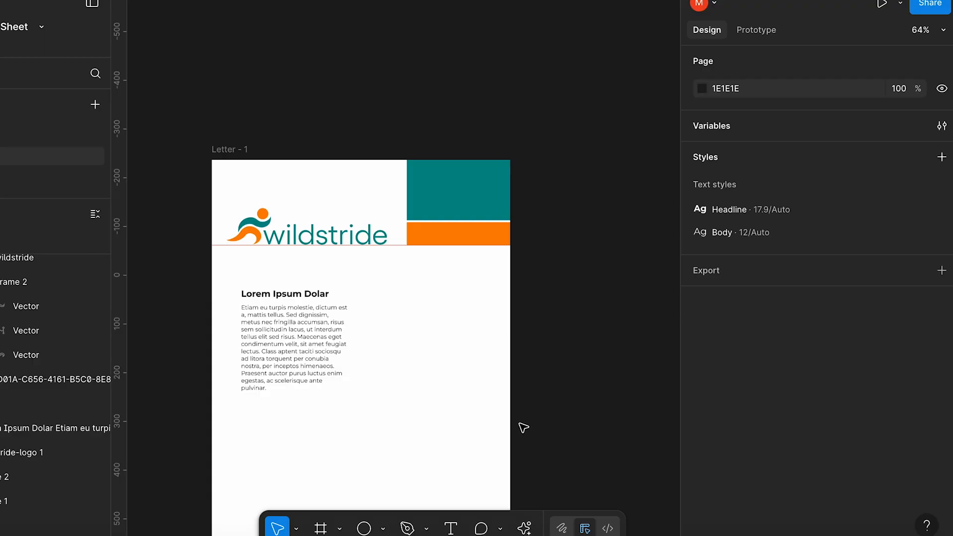
Draw a 392 × 175 frame beside the teal and orange blocks and fill it with the uploaded photo of hiking boots overlooking mountains
left_click(321, 528)
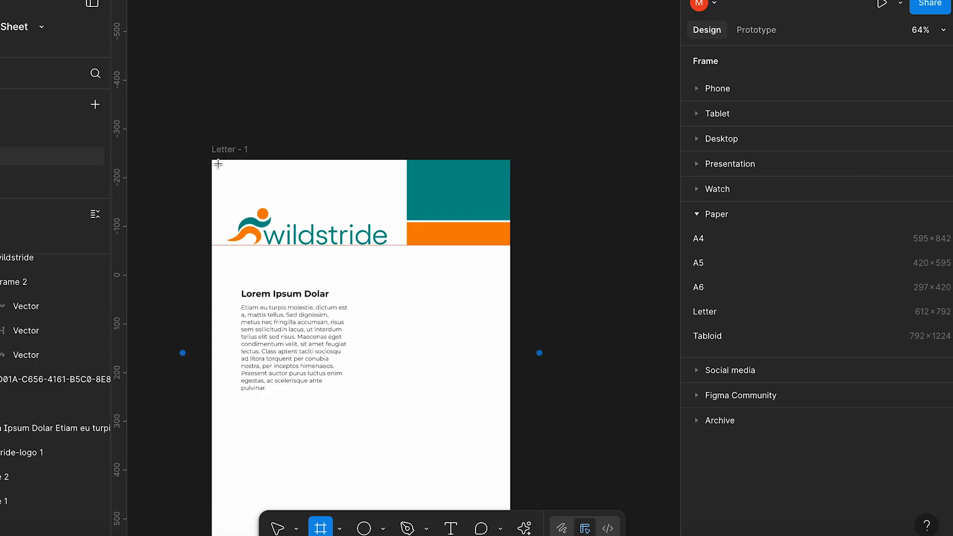
left_click_drag(212, 161, 402, 245)
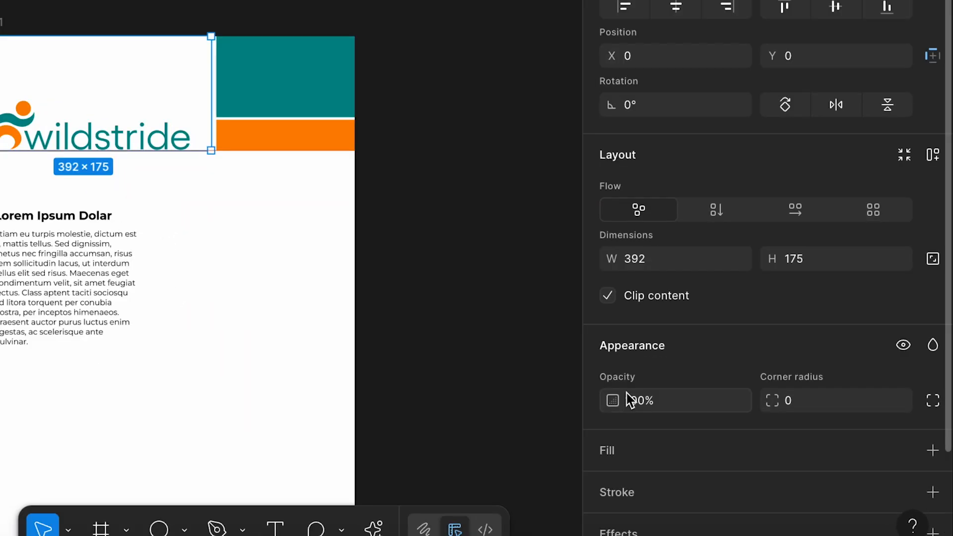
left_click(606, 451)
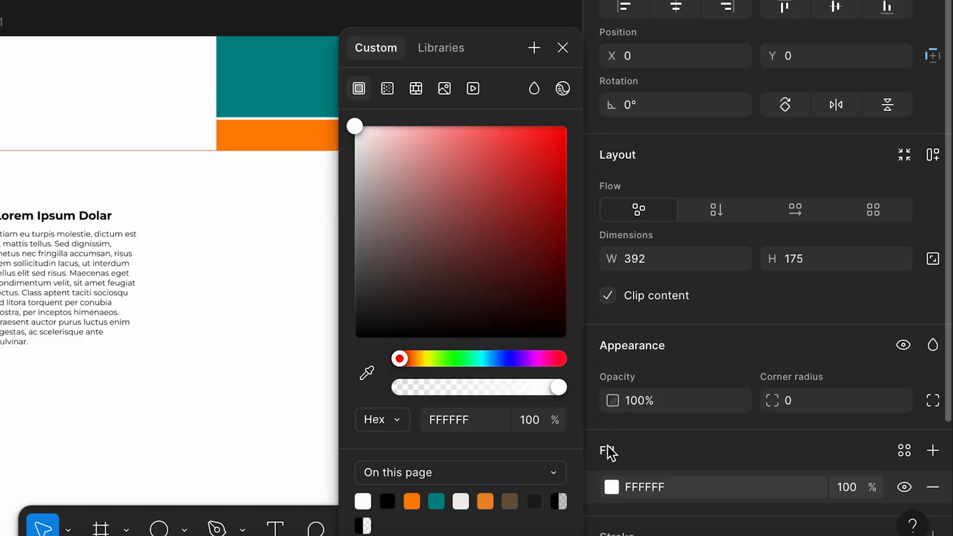
left_click(445, 90)
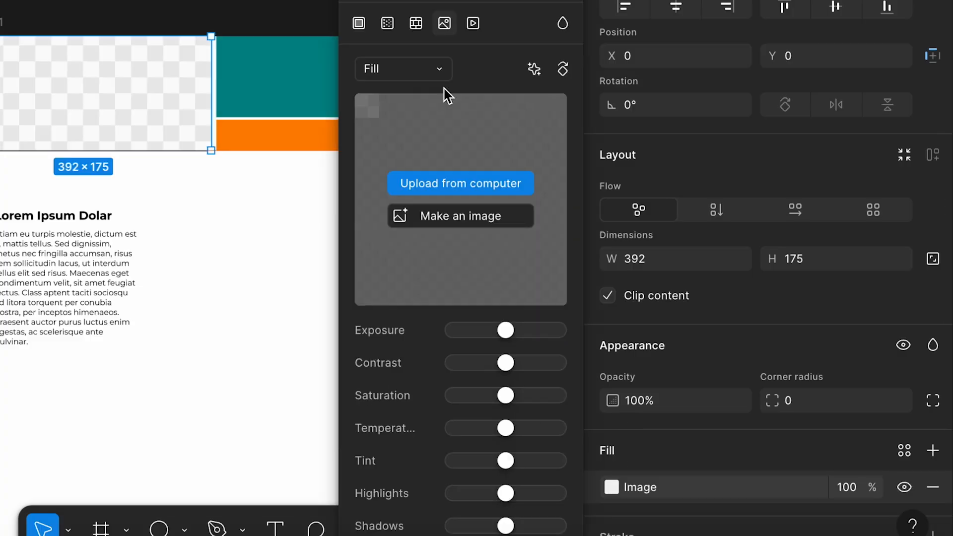
left_click(431, 184)
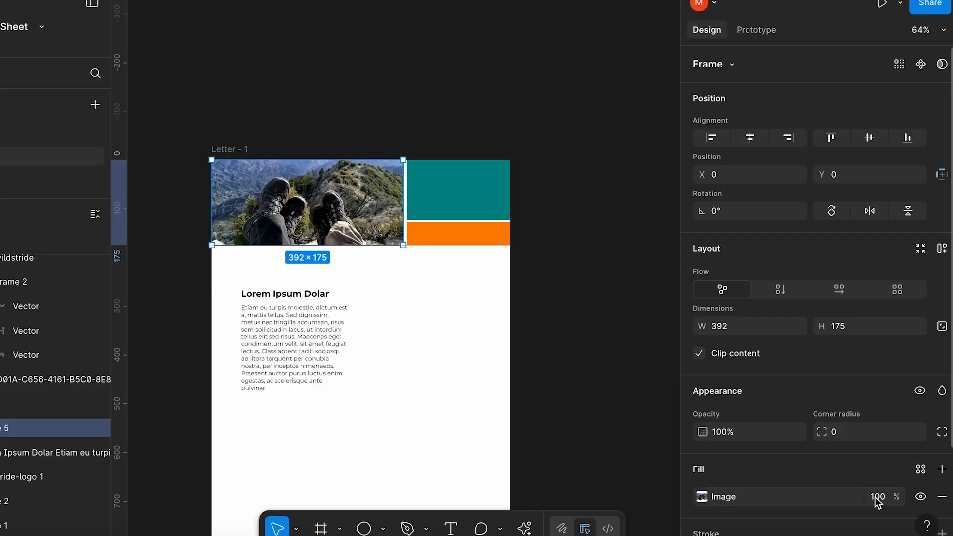
Add a linear gradient fill at 81% over the header photo and save the fills as a style named Photo gradient
left_click(941, 469)
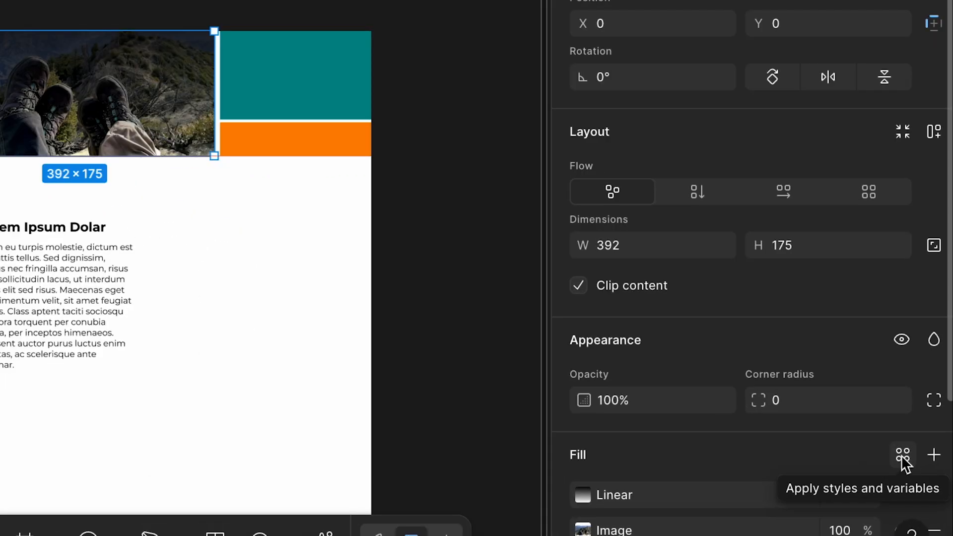
left_click(902, 458)
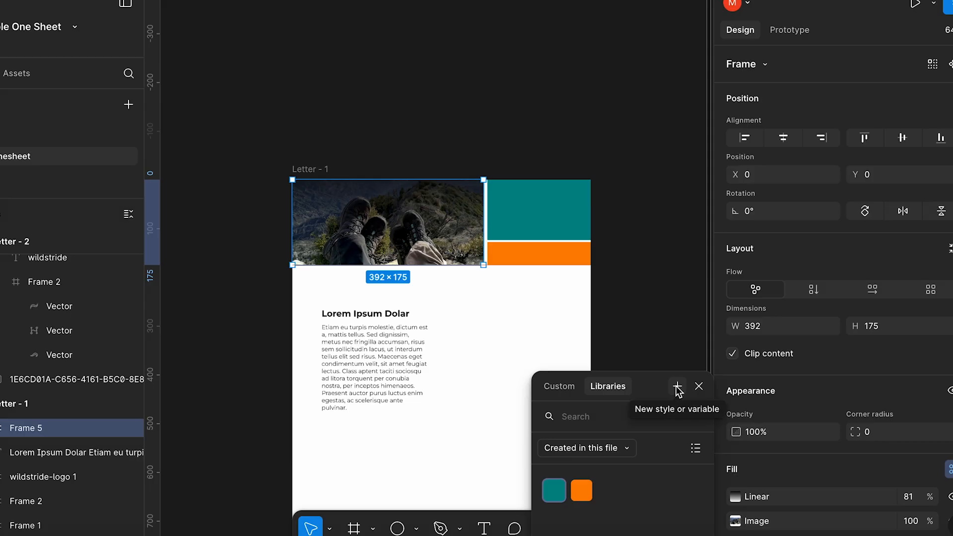
left_click(677, 387)
type("Photo gradient")
left_click(489, 522)
left_click(702, 369)
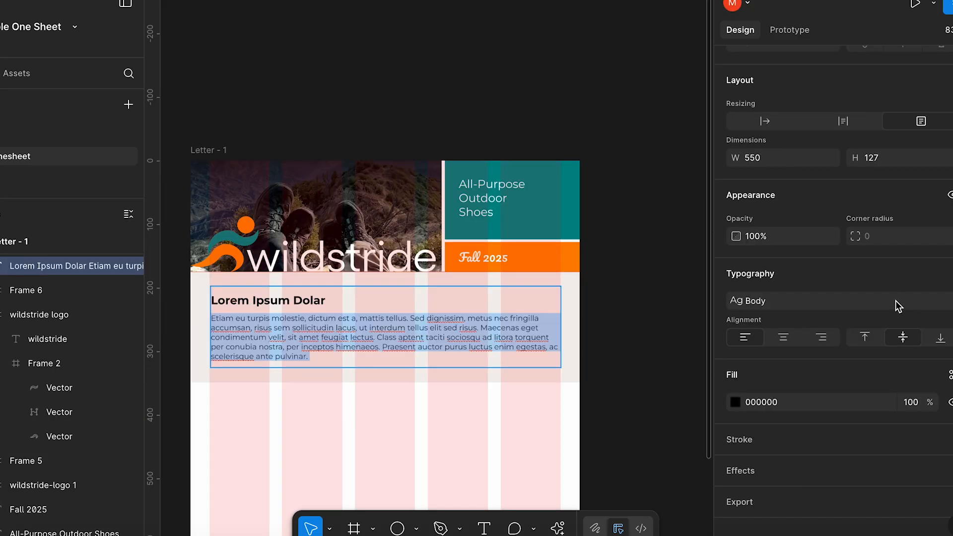
Set the Body text style's line height to 140, then deselect everything
left_click(896, 301)
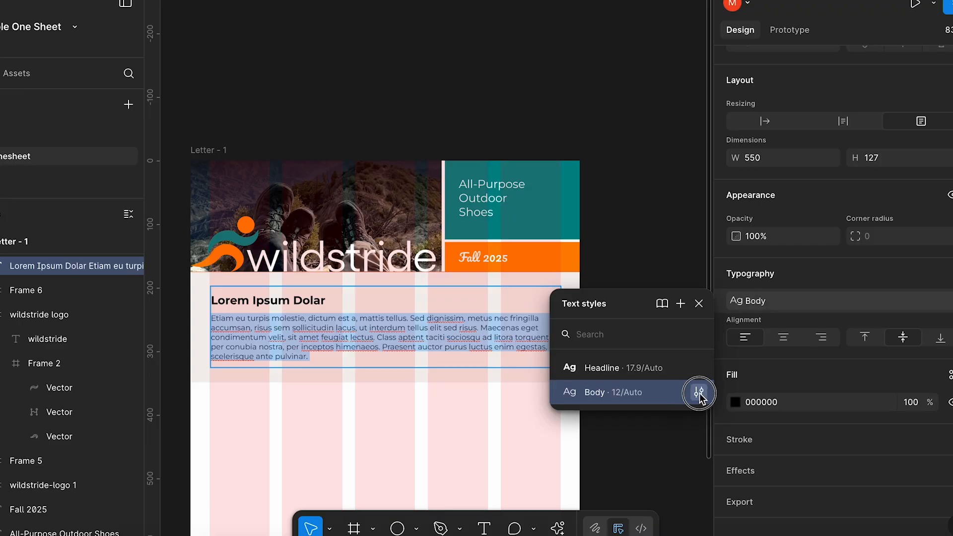
left_click(699, 392)
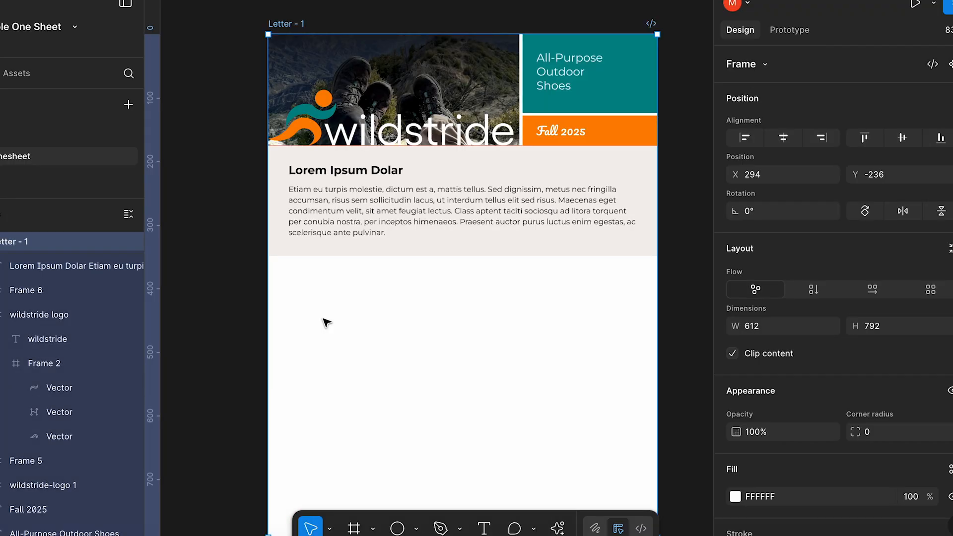
left_click(326, 322)
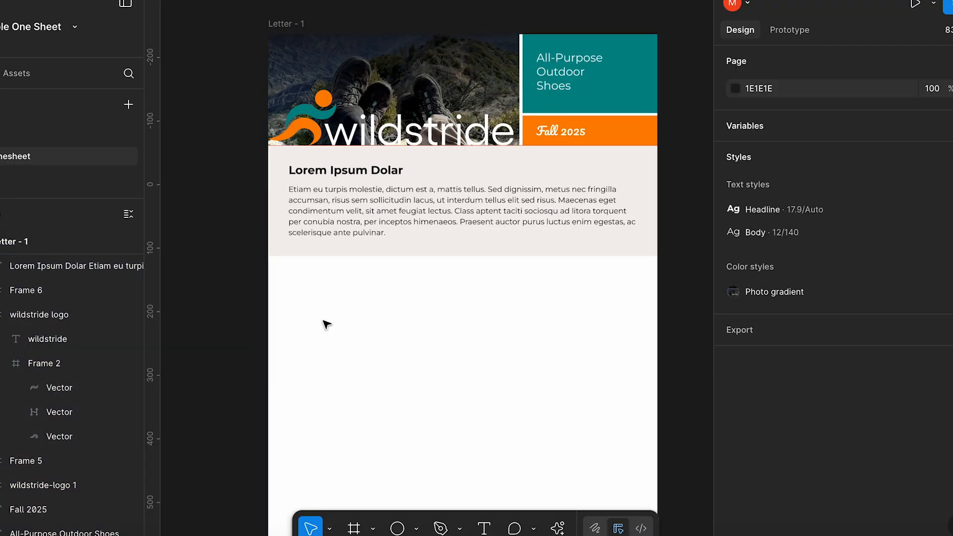
Draw a 307 × 233 frame below the beige text band and fill it with the photo of orange hiking boots
left_click(353, 528)
mouse_move(269, 262)
left_mouse_down()
mouse_move(438, 410)
mouse_move(463, 410)
left_mouse_up()
scroll(820, 388, "down", 2)
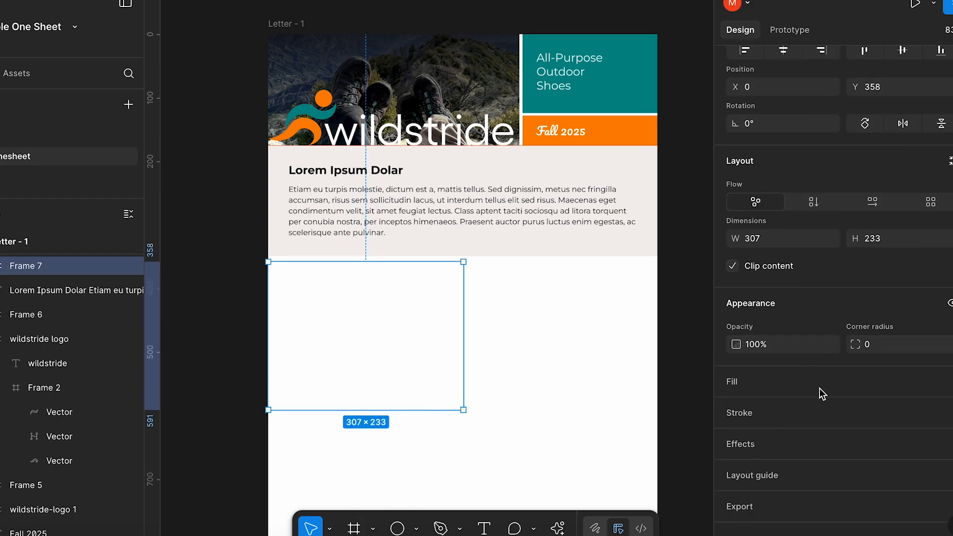
left_click(815, 377)
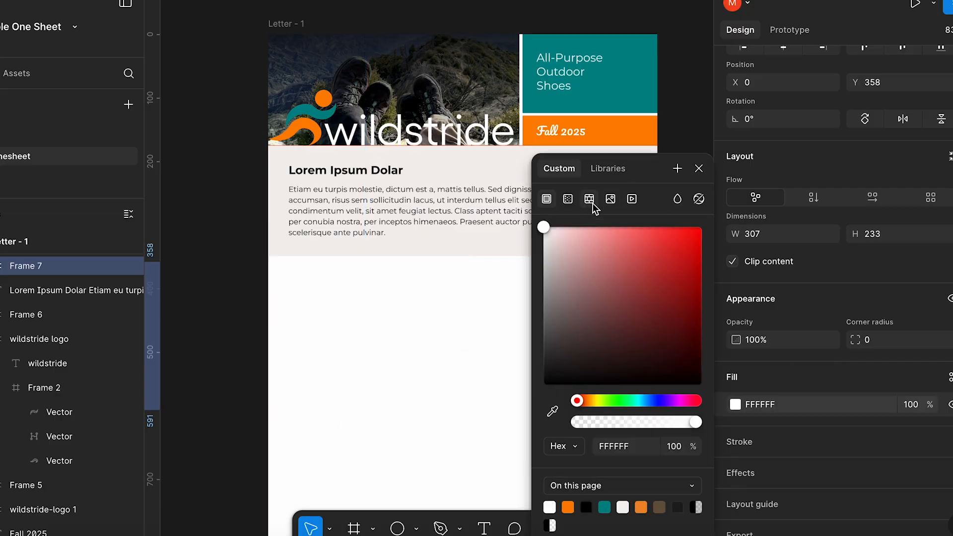
left_click(611, 198)
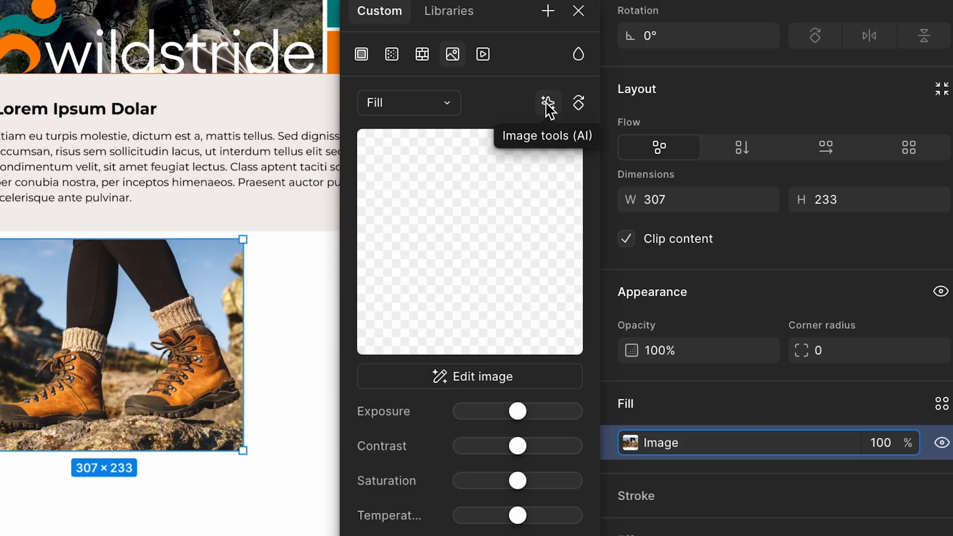
Add a 307 × 192 frame below the boots photo, filled with the photo of a hiker on a mountain
left_click(293, 457)
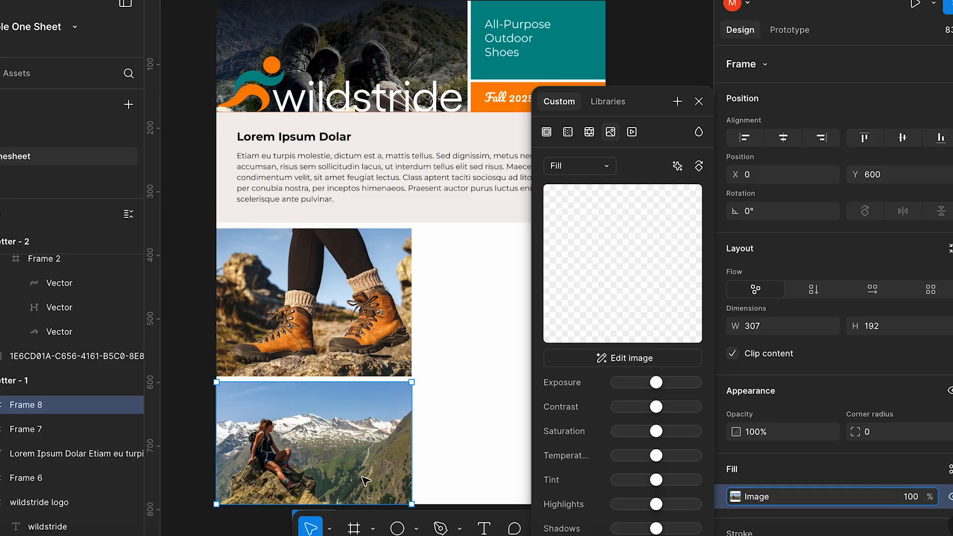
left_click_drag(412, 465, 415, 516)
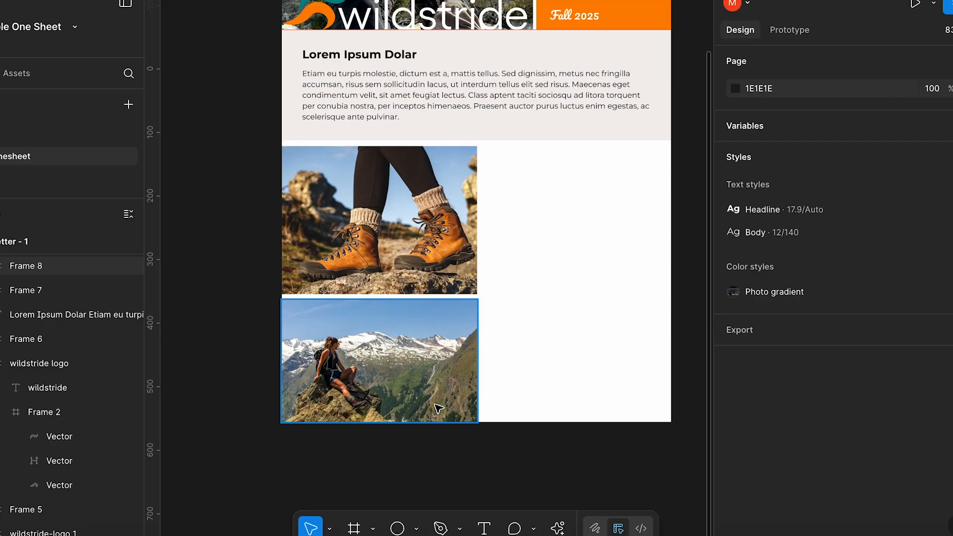
Arrange the shoe icon, product text and color swatches beside the photos in one vertical auto layout frame, and select it
left_click(443, 409)
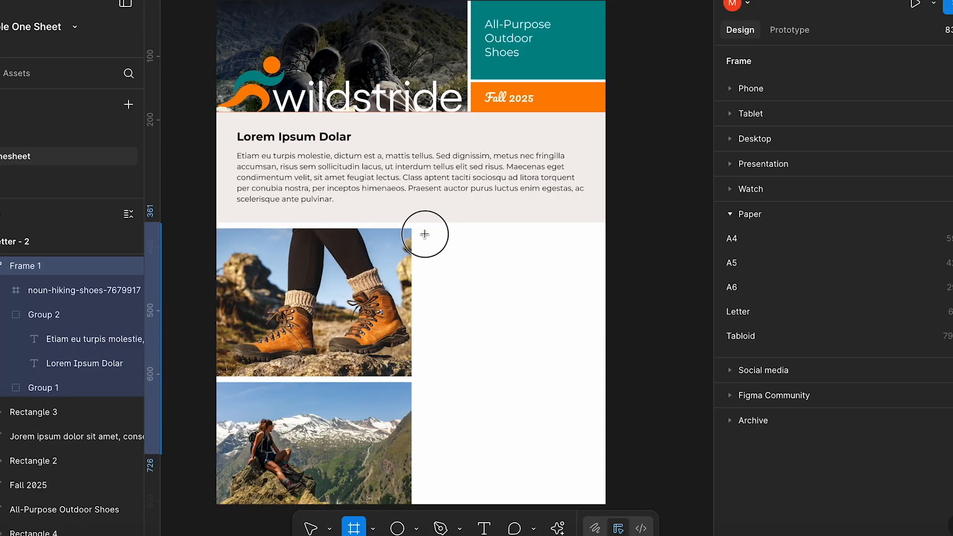
left_click_drag(423, 231, 597, 492)
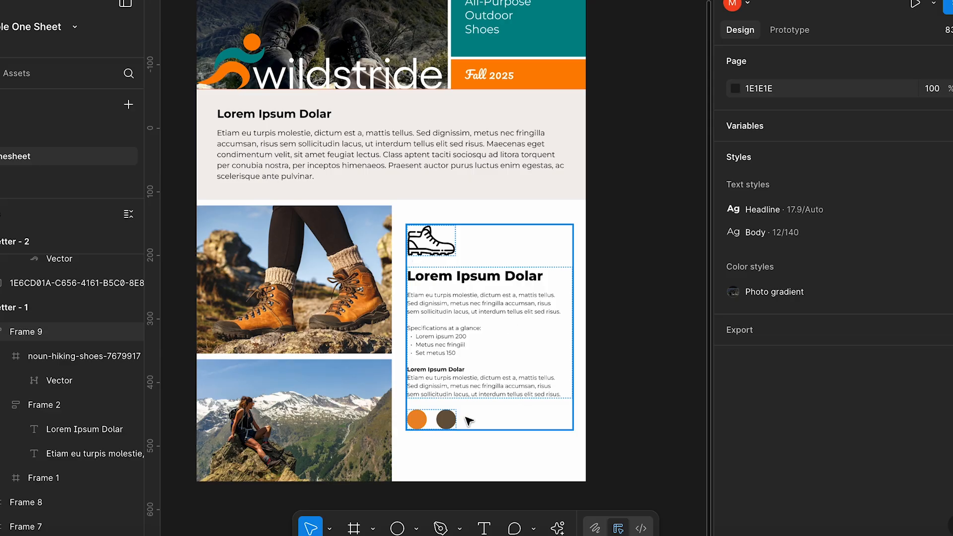
left_click(509, 423)
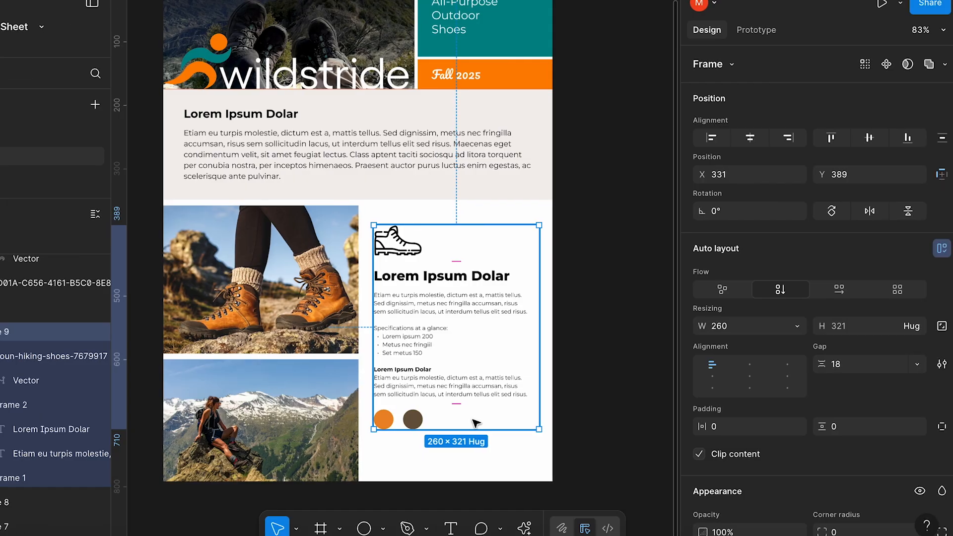
Duplicate the first body paragraph of the product text as a new paragraph above "Specifications at a glance:"
left_click(431, 310)
left_click(430, 311)
double_click(428, 309)
triple_click(427, 308)
key("ctrl+c")
left_click(532, 317)
key("Return")
key("ctrl+v")
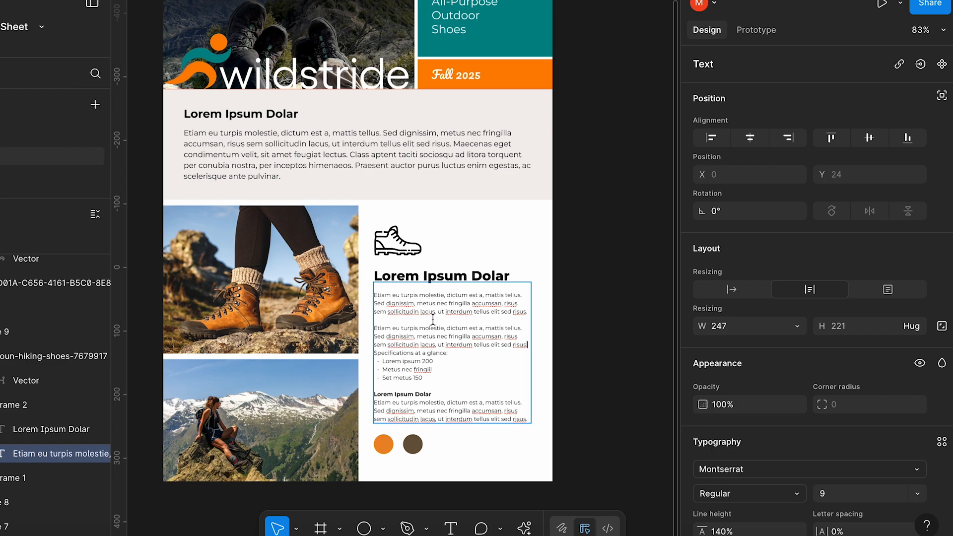
Examine the auto layout structure of the product text block, checking its shoe icon, nested text frame and color swatch frame
left_click(27, 332)
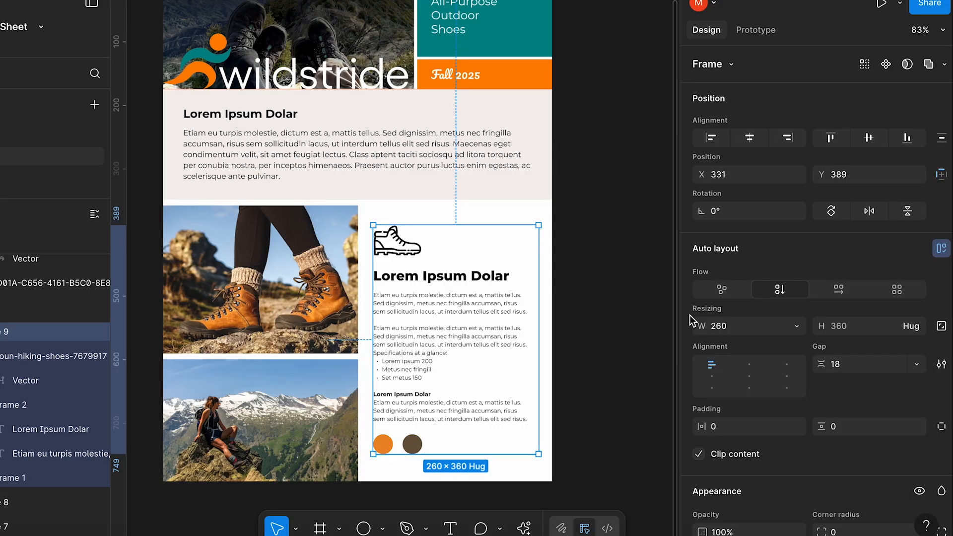
left_click(60, 358)
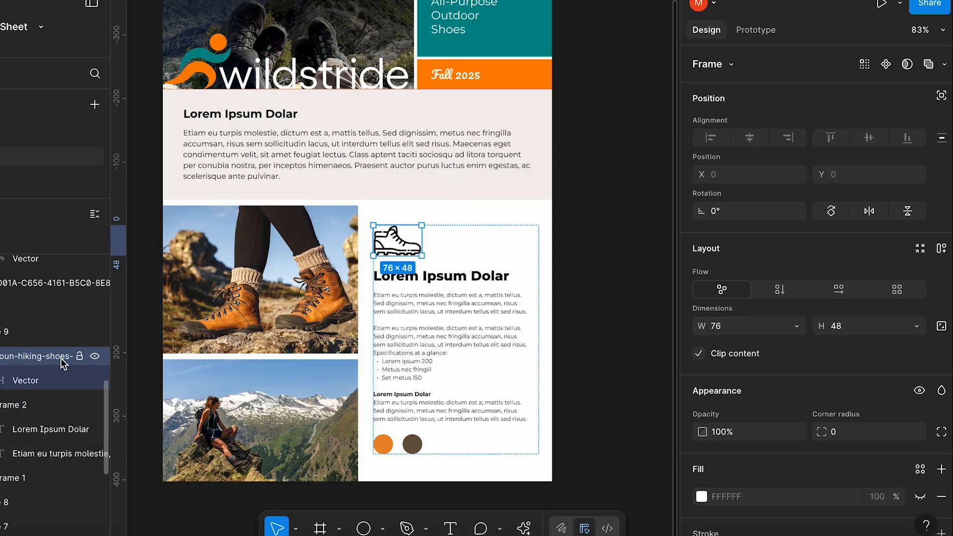
left_click(43, 404)
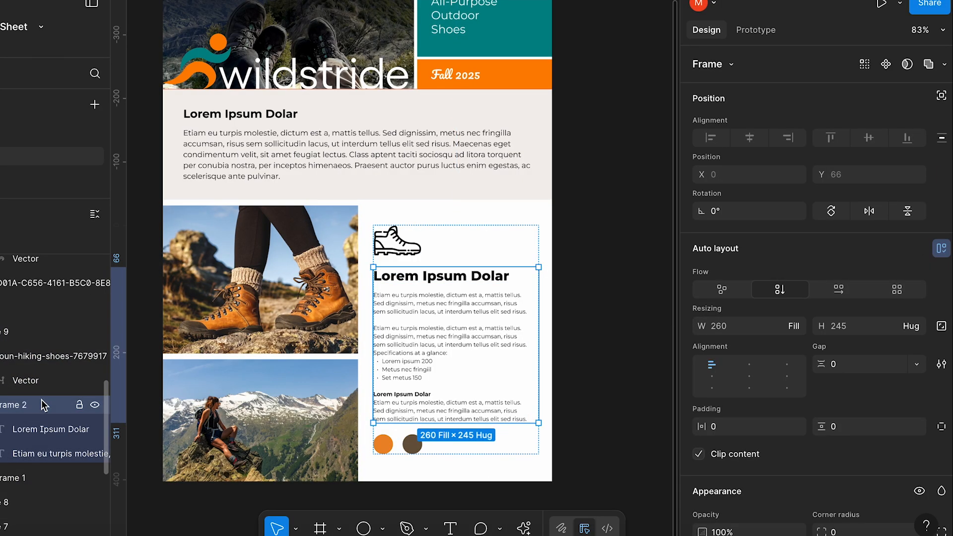
left_click(45, 429)
left_click(19, 479)
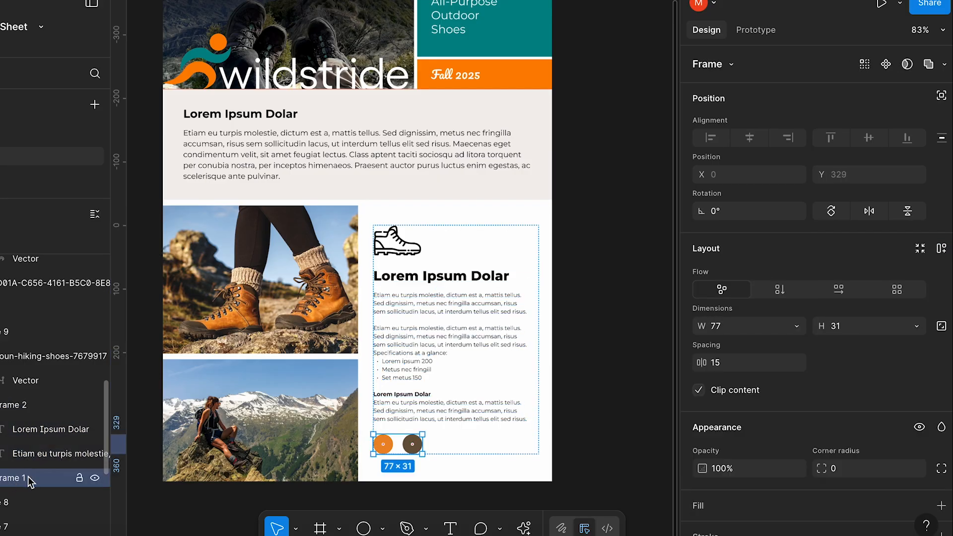
left_click(6, 331)
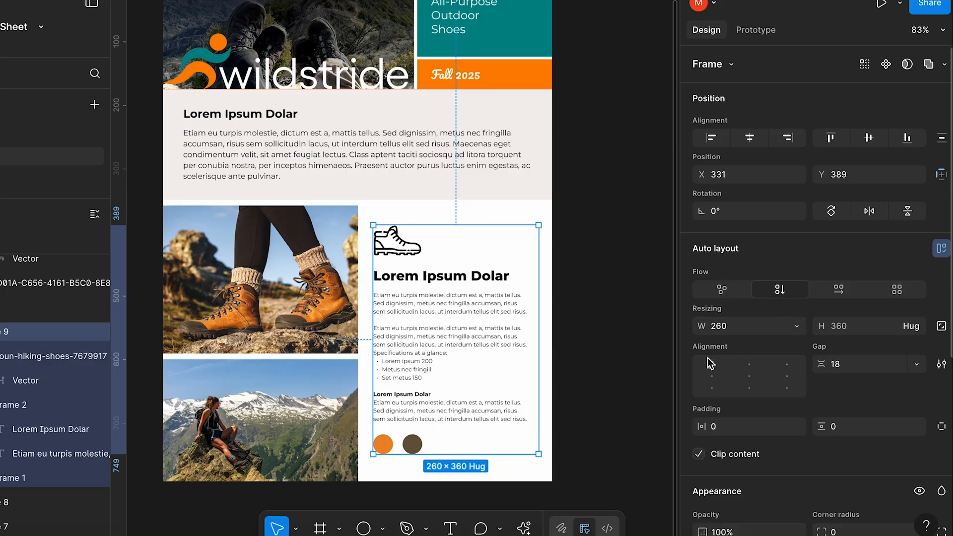
left_click(572, 432)
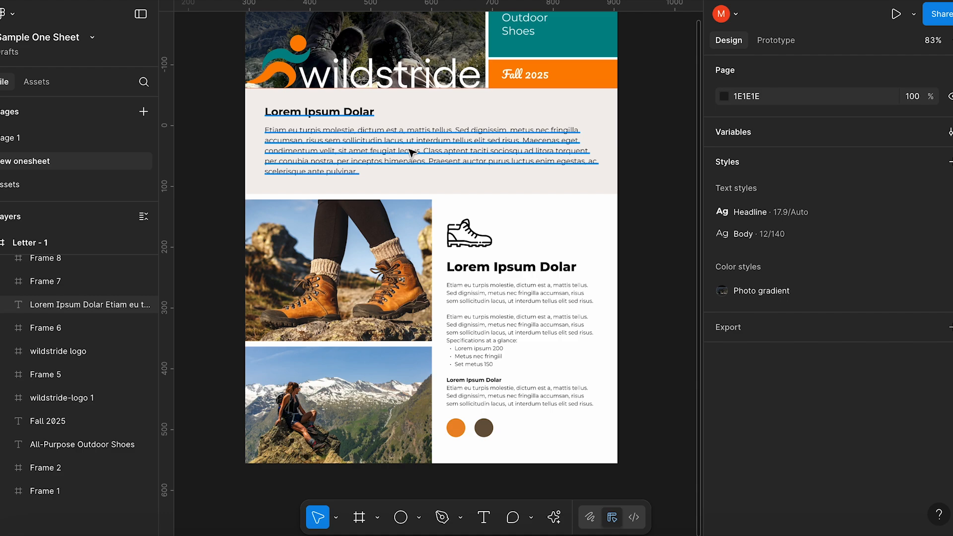
Turn the wildstride logo frame in the header into a component
left_click(328, 73)
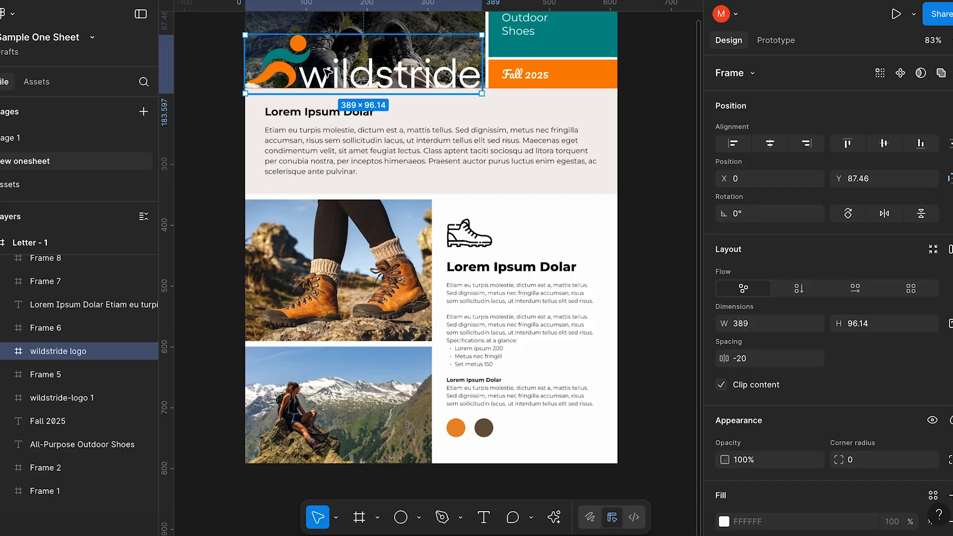
right_click(99, 347)
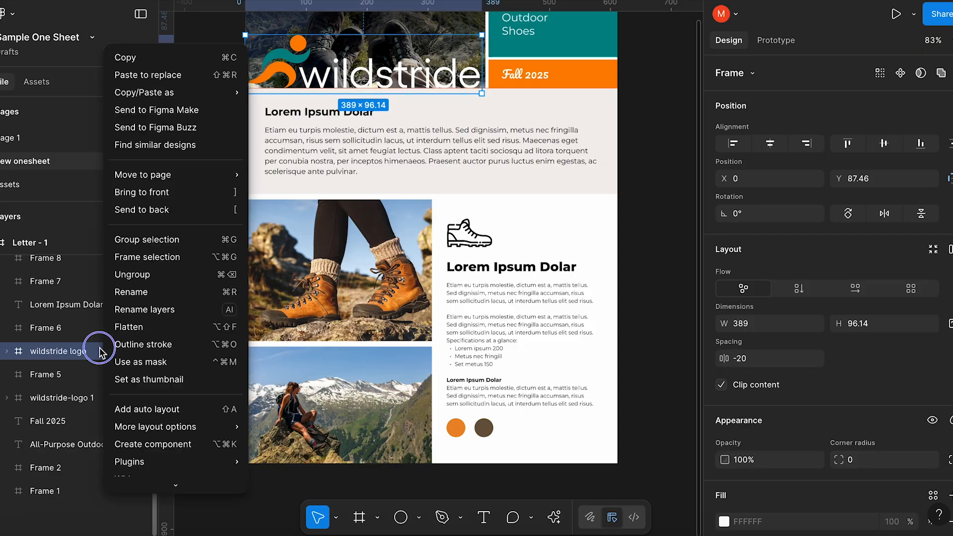
left_click(148, 443)
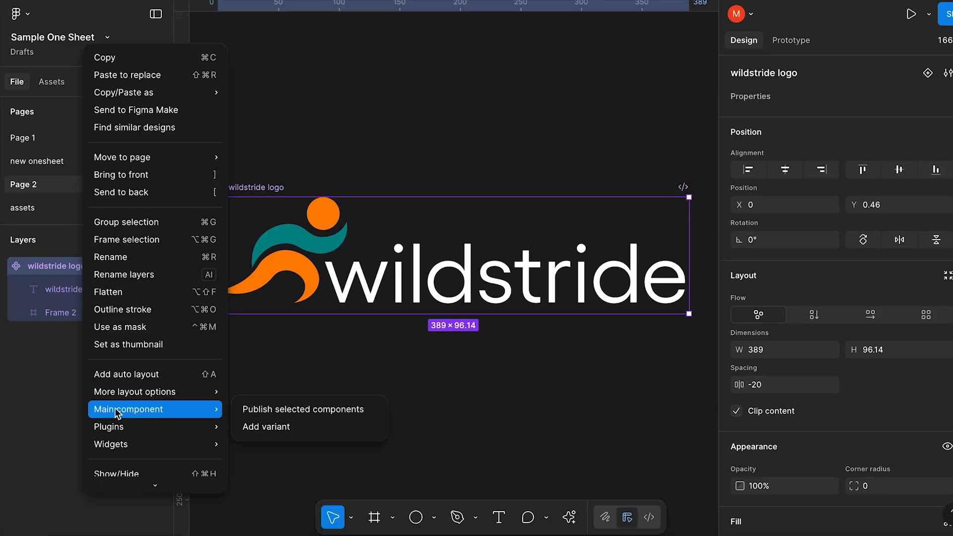
Add a second variant to the wildstride logo component and recolor its wordmark with one of the colors on this page
left_click(274, 429)
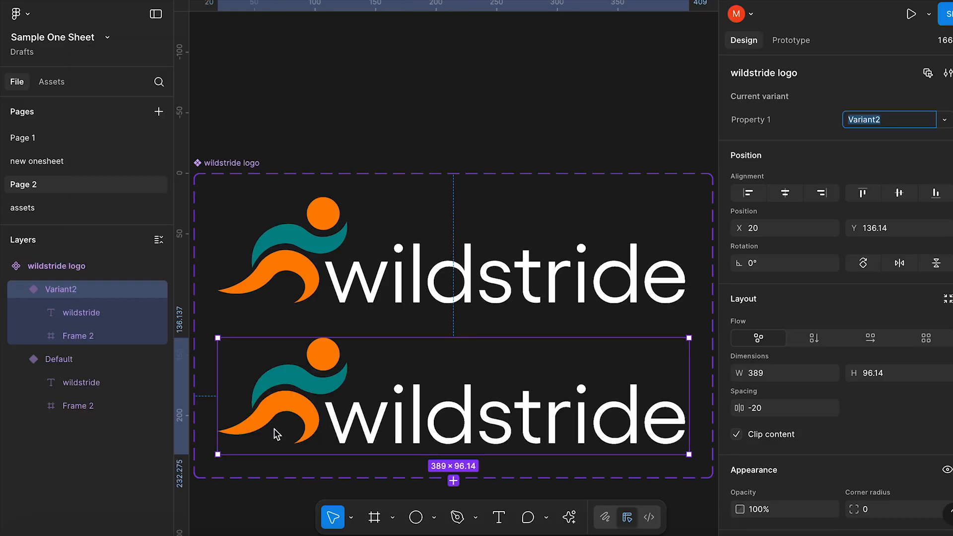
left_click(396, 408)
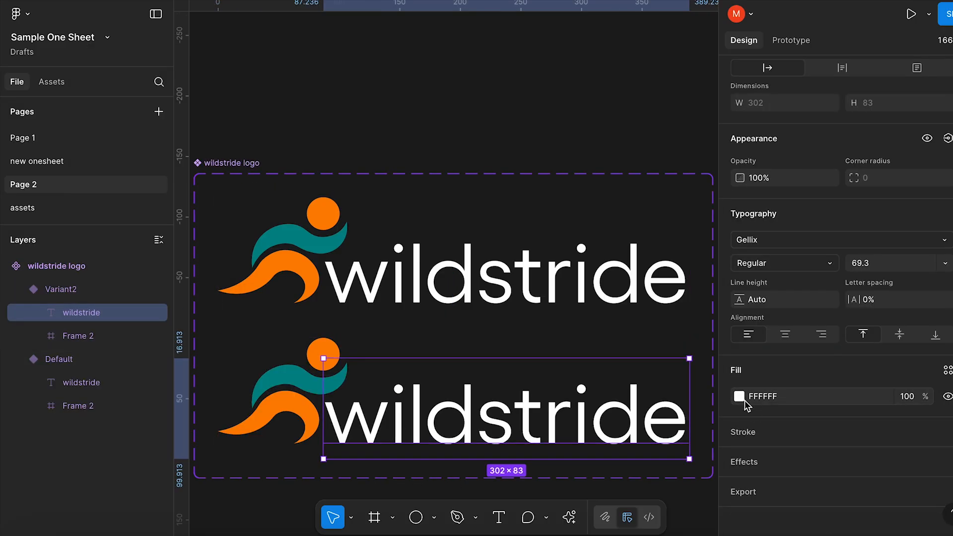
left_click(740, 396)
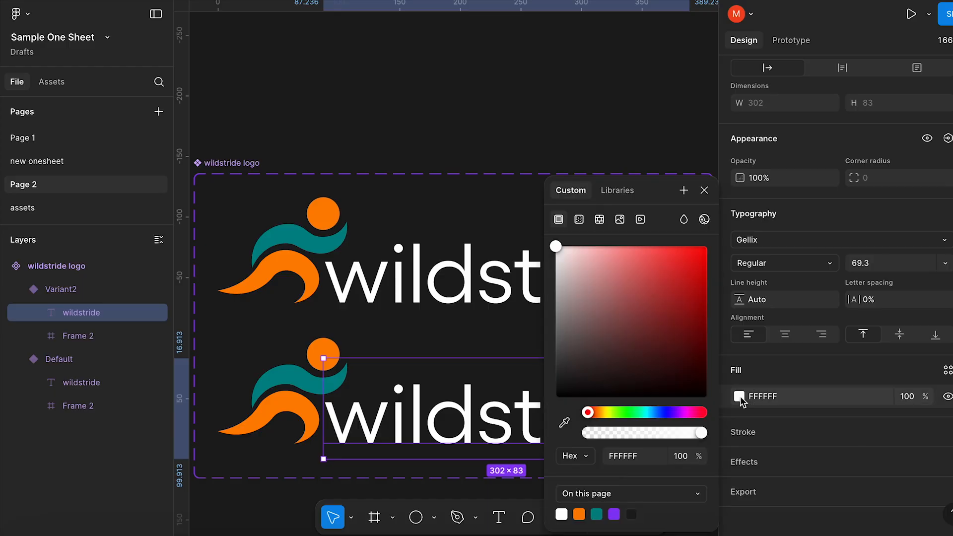
left_click(601, 511)
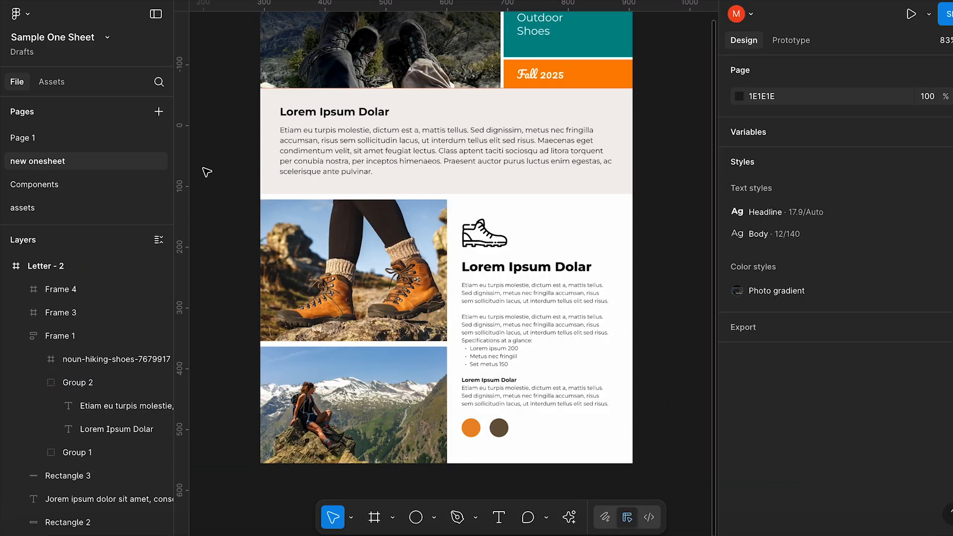
Insert an instance of the wildstride logo component from this file's assets and place it over the hero photo at X 6, Y 87
scroll(207, 172, "up", 3)
scroll(206, 172, "right", 1)
scroll(206, 172, "up", 1)
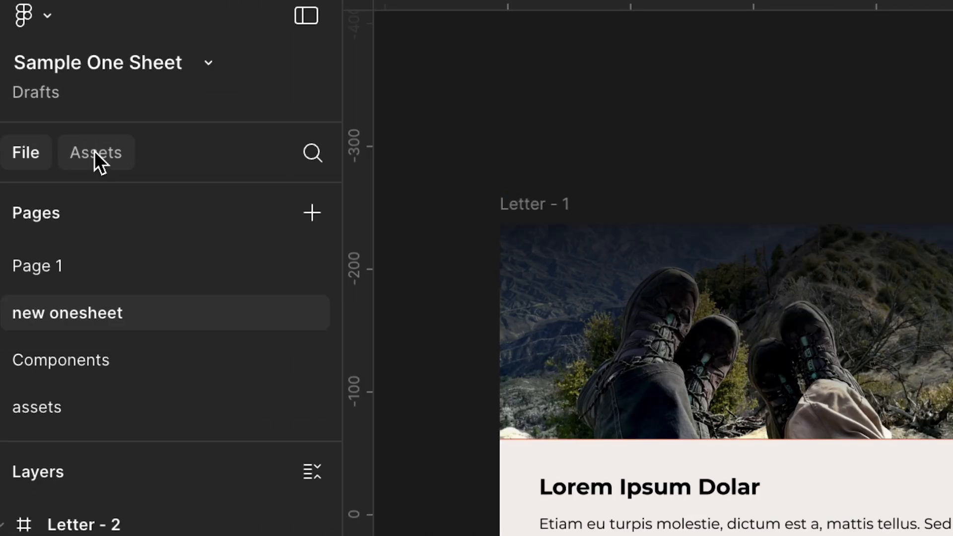
left_click(95, 151)
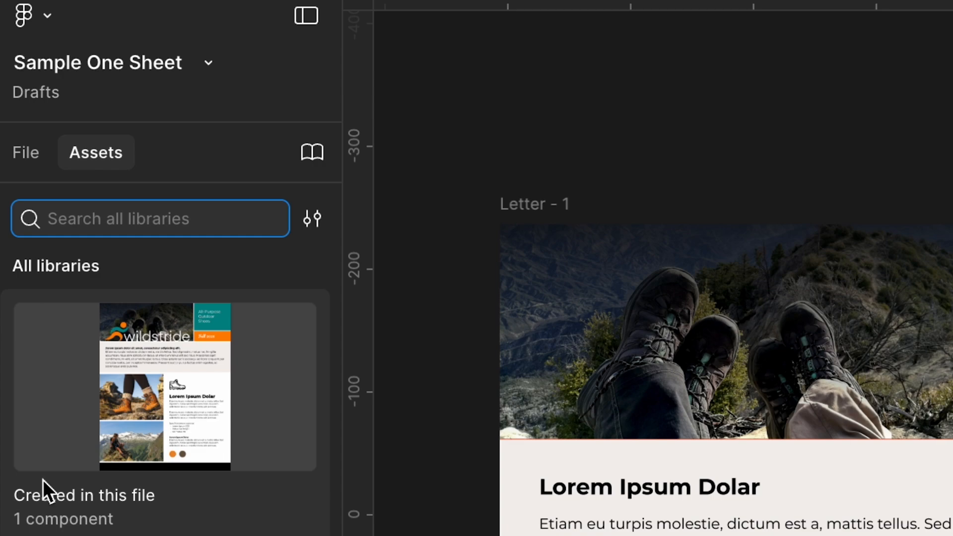
left_click(125, 440)
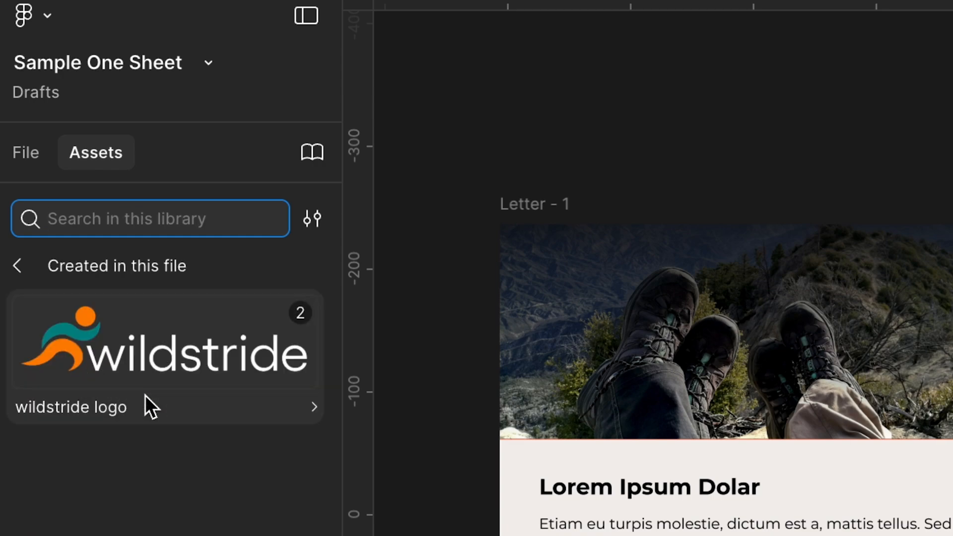
left_click(94, 377)
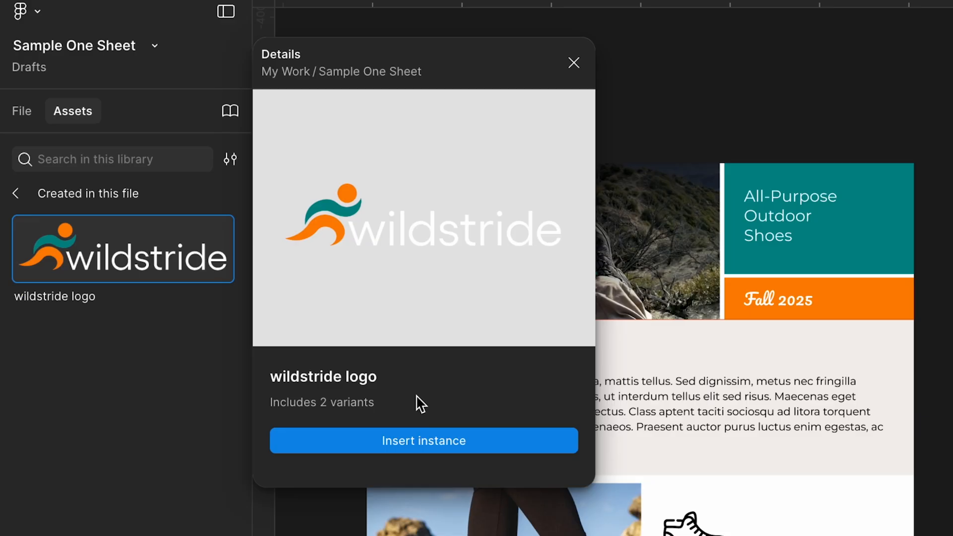
left_click(421, 449)
left_click_drag(318, 200, 315, 204)
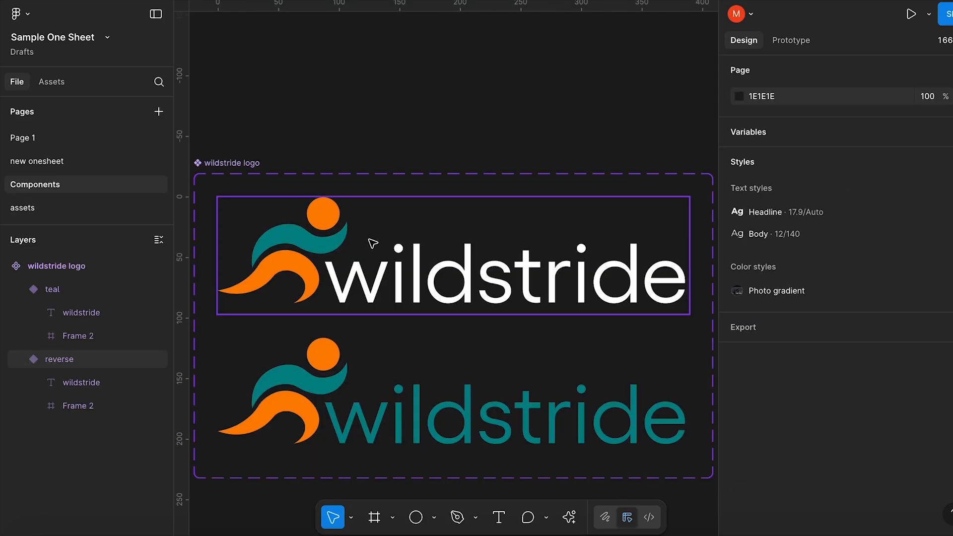
Check the color variants available for the logo instance in the header
double_click(437, 276)
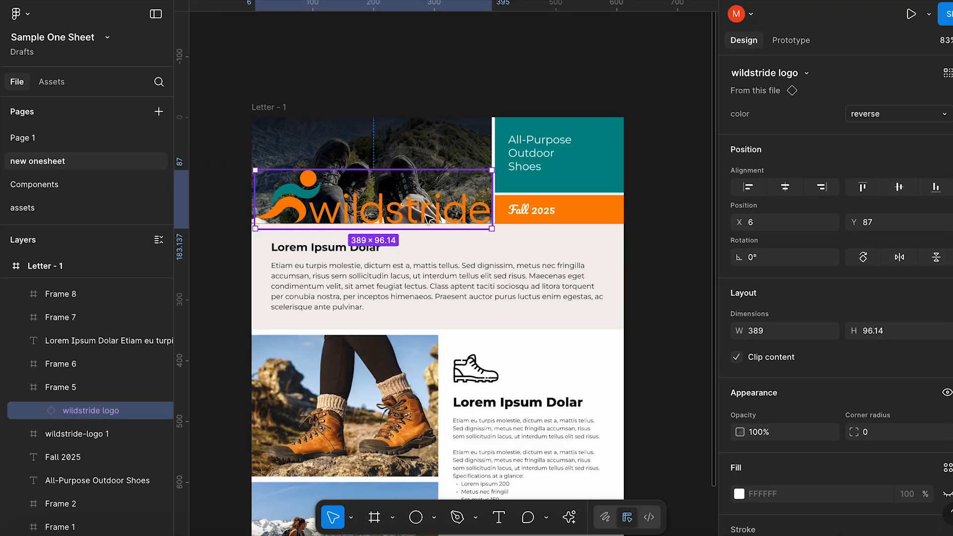
scroll(428, 219, "down", 3)
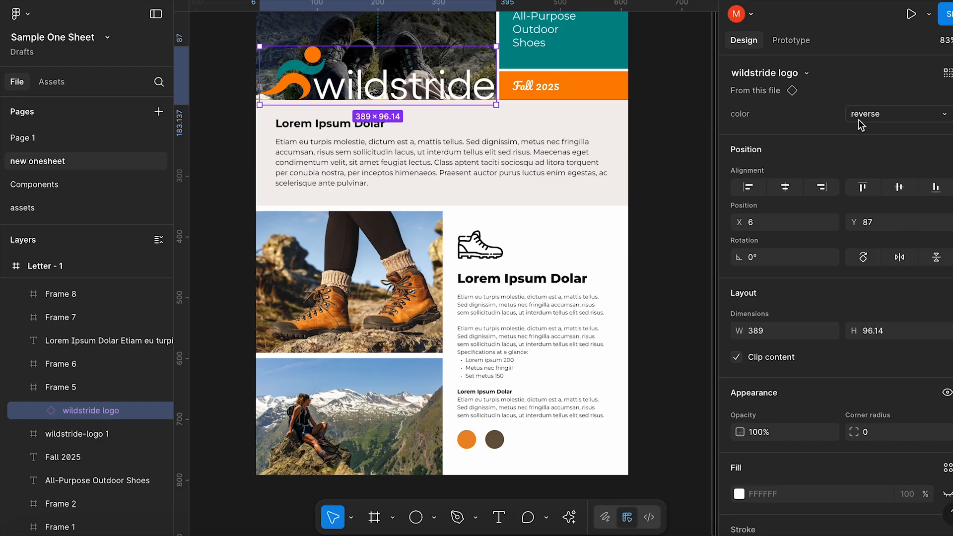
left_click(859, 120)
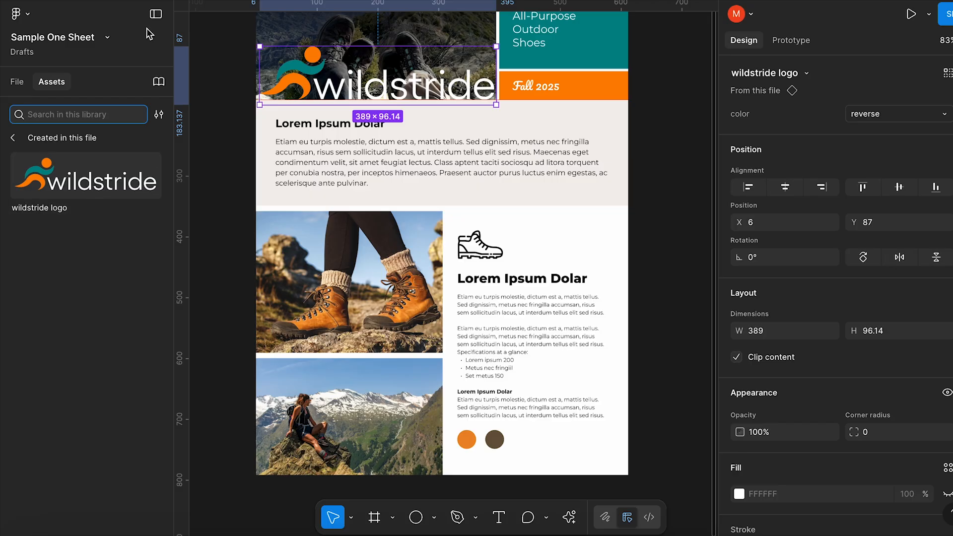
Try to publish this file's styles, including Body and Photo gradient, as a library, and close the library manager
left_click(159, 81)
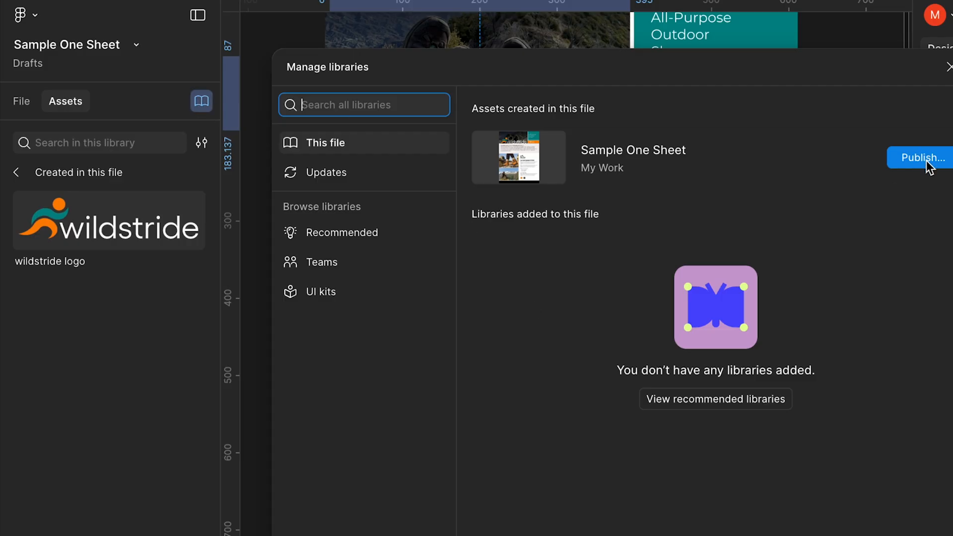
left_click(902, 155)
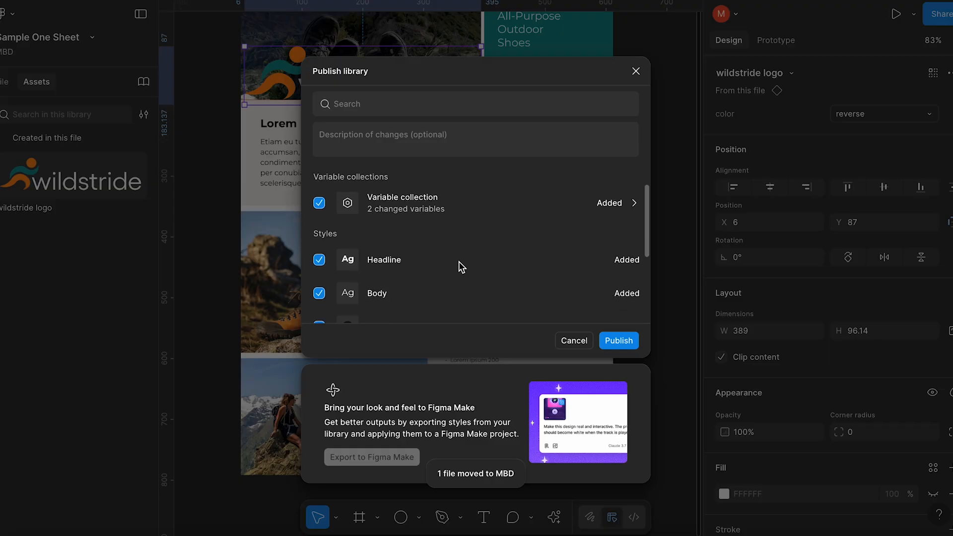
scroll(459, 262, "down", 4)
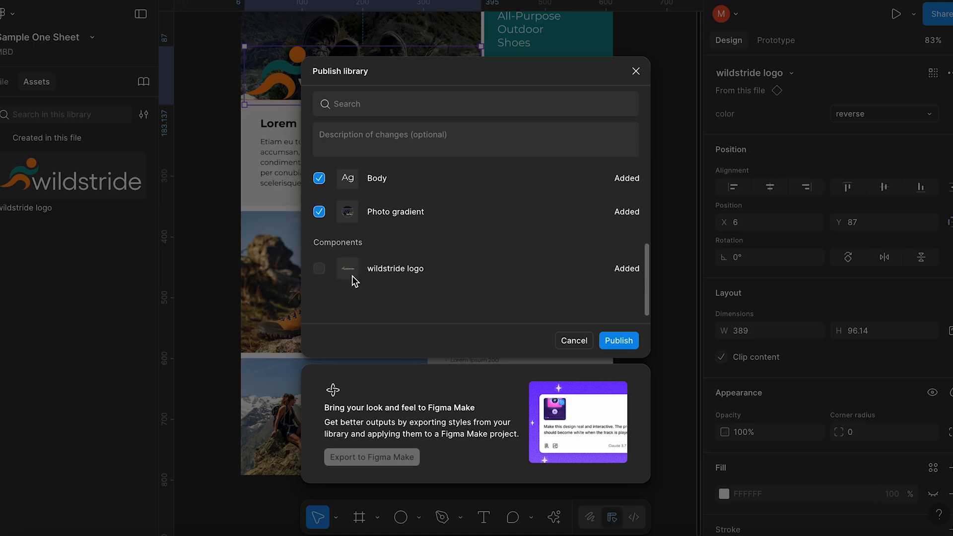
left_click(618, 341)
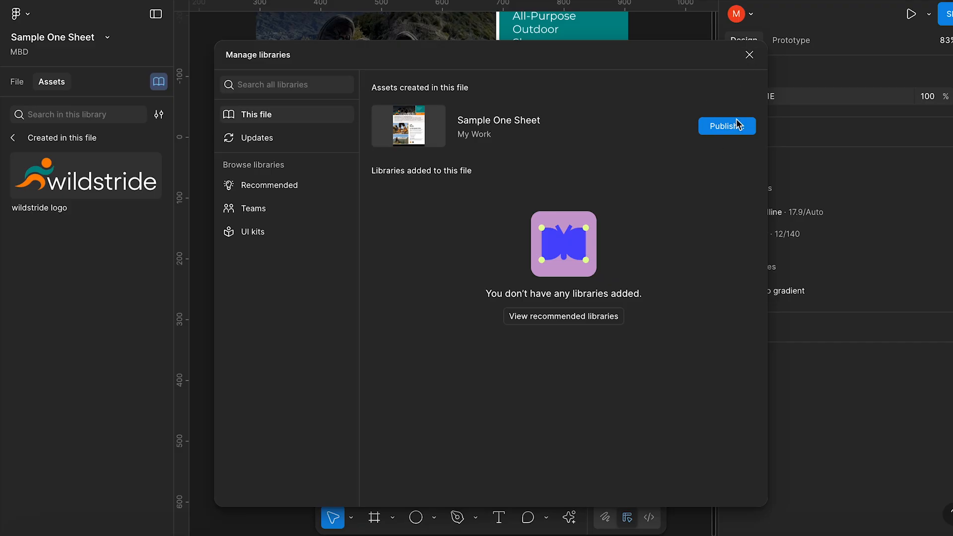
left_click(749, 55)
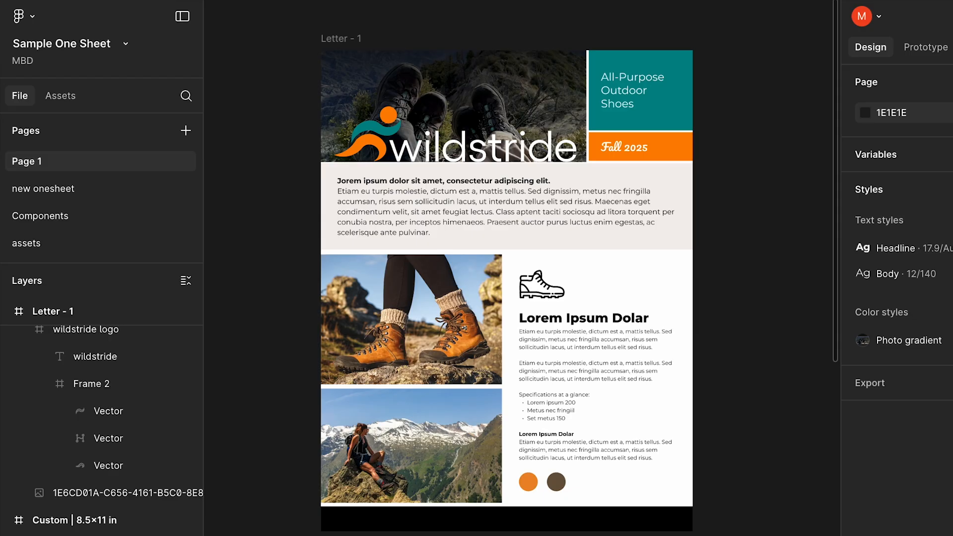
Turn off content clipping on the Letter - 1 frame of Page 1 to expose the artwork beyond its edges
left_click(340, 40)
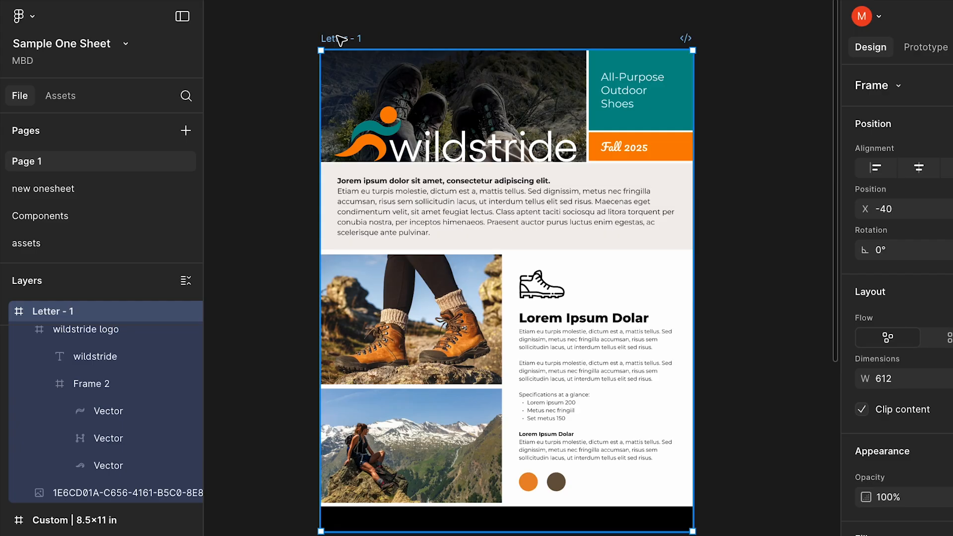
scroll(900, 347, "down", 5)
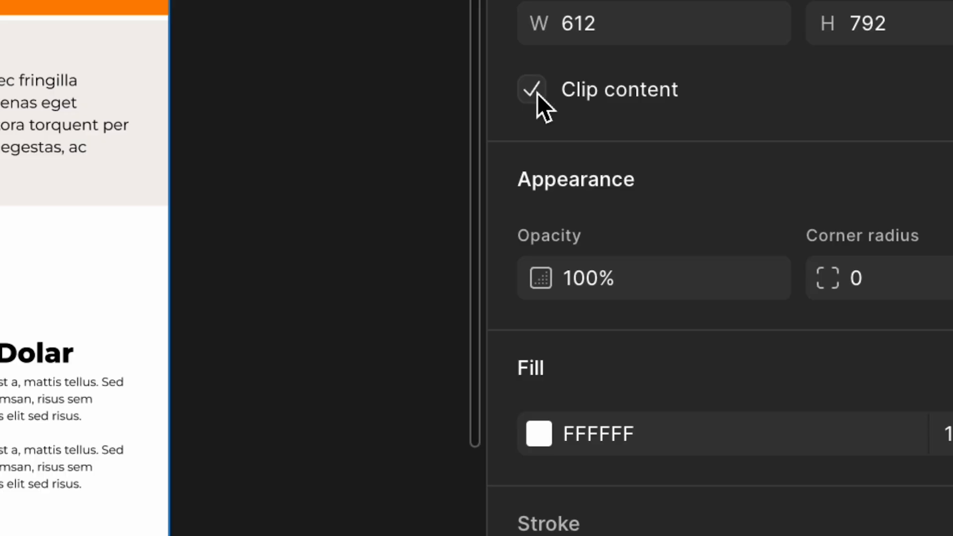
left_click(535, 92)
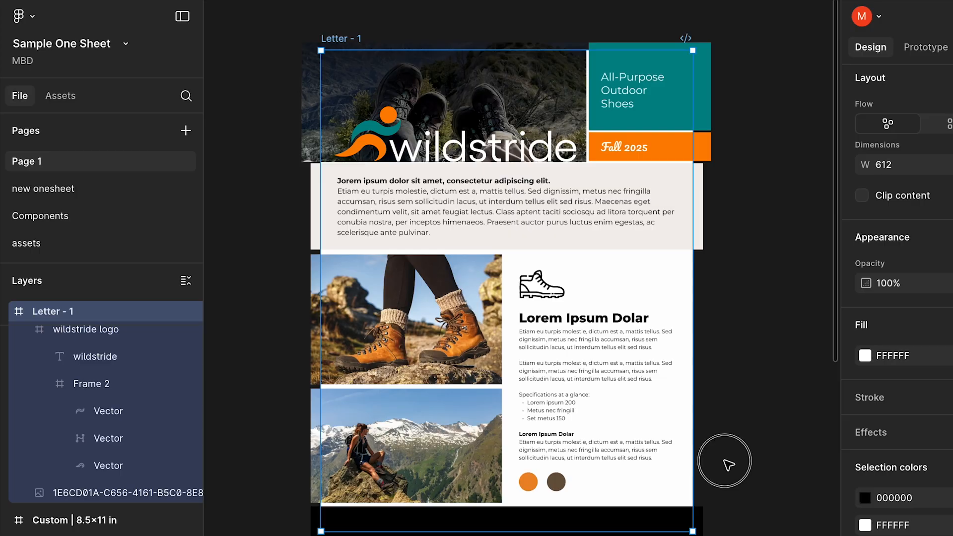
left_click(729, 465)
Move the Letter - 1 frame onto the For Print frame below it, within the bleed guides
left_click(342, 38)
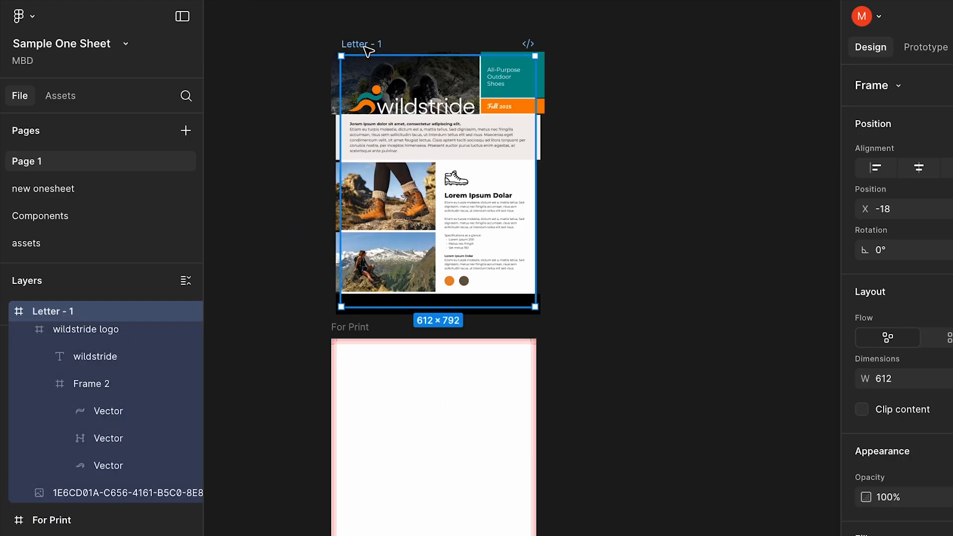
left_click_drag(364, 48, 362, 329)
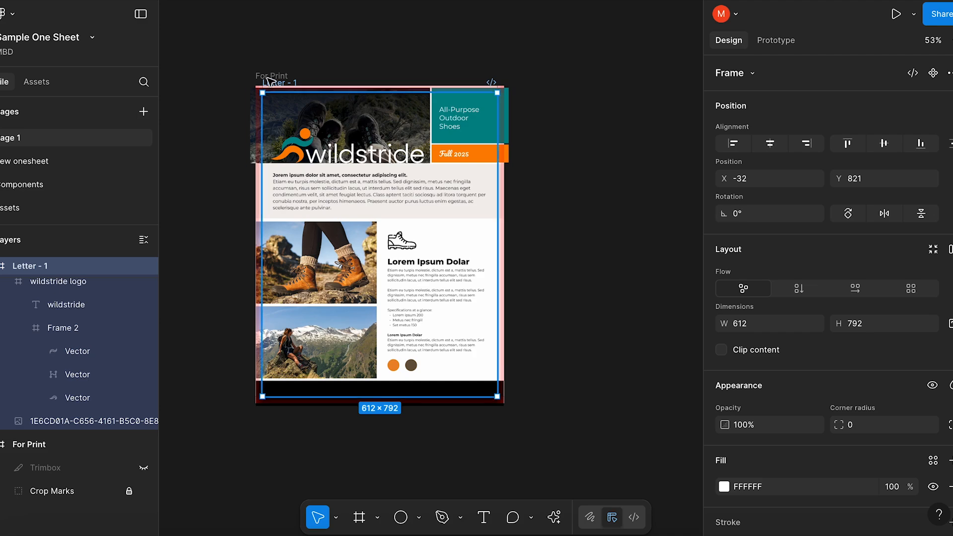
Add a 1x export setting to the For Print frame and view the file's export commands
left_click(268, 77)
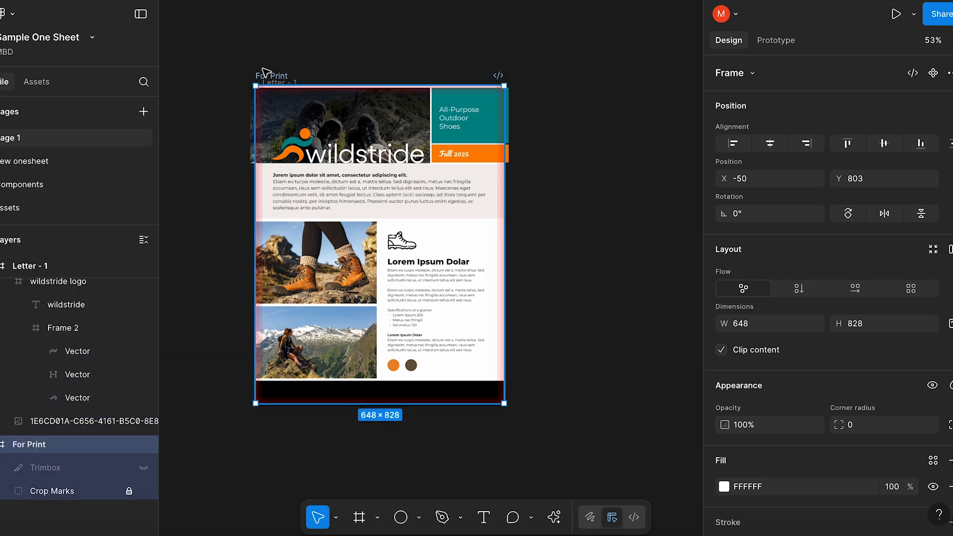
scroll(809, 394, "down", 5)
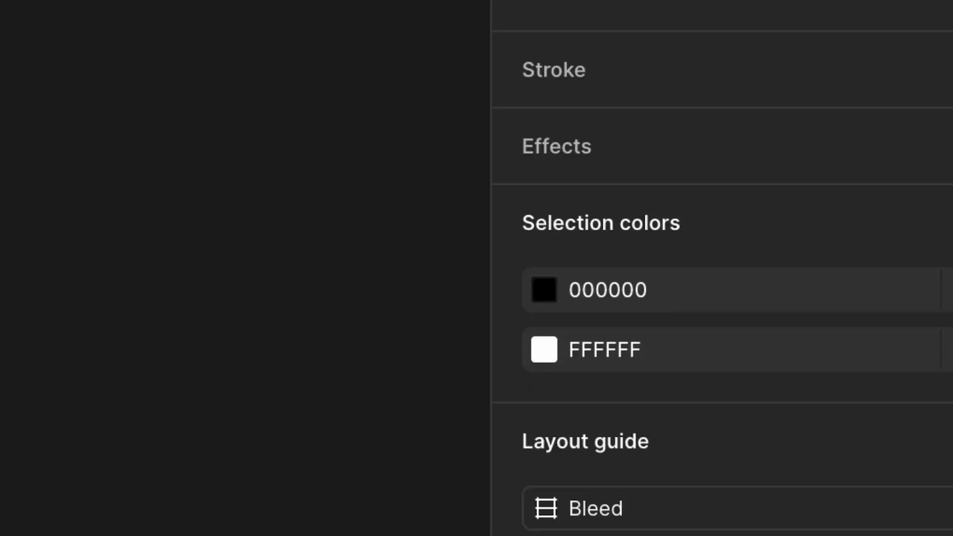
left_click(950, 491)
scroll(948, 492, "down", 3)
left_click(845, 436)
left_click(858, 535)
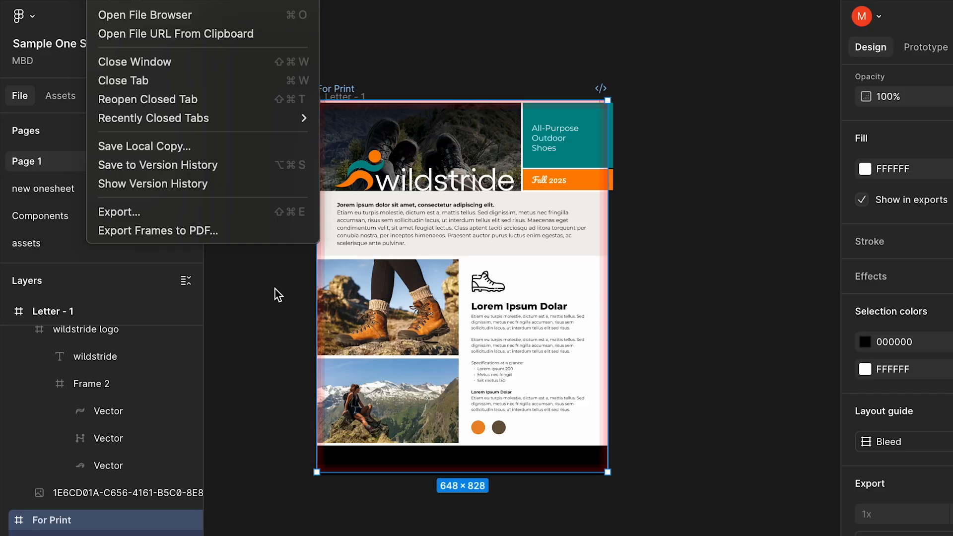
left_click(268, 295)
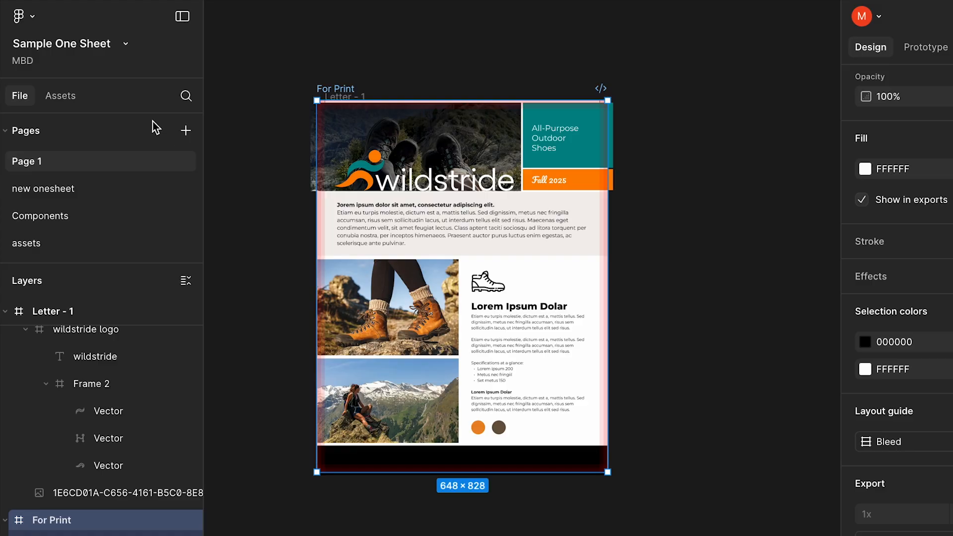
left_click(102, 1)
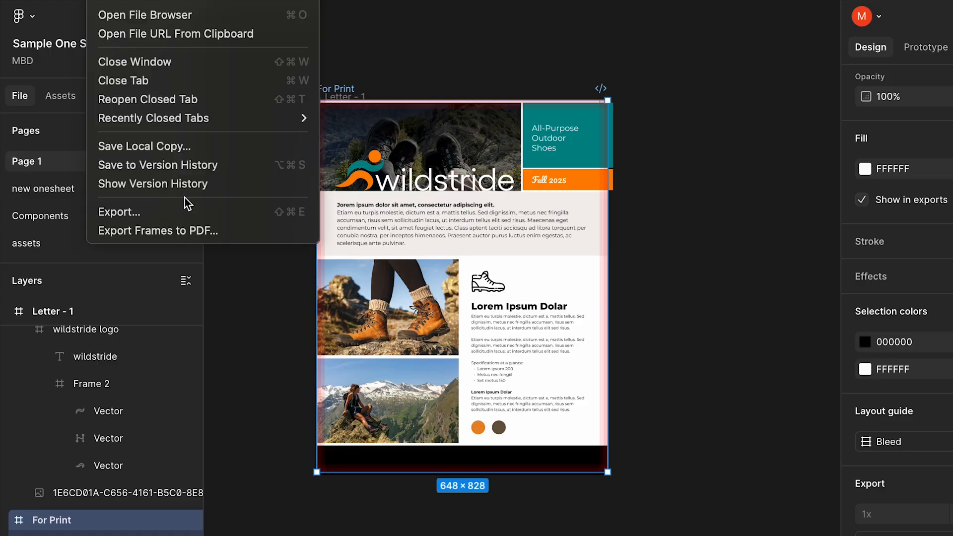
left_click(246, 319)
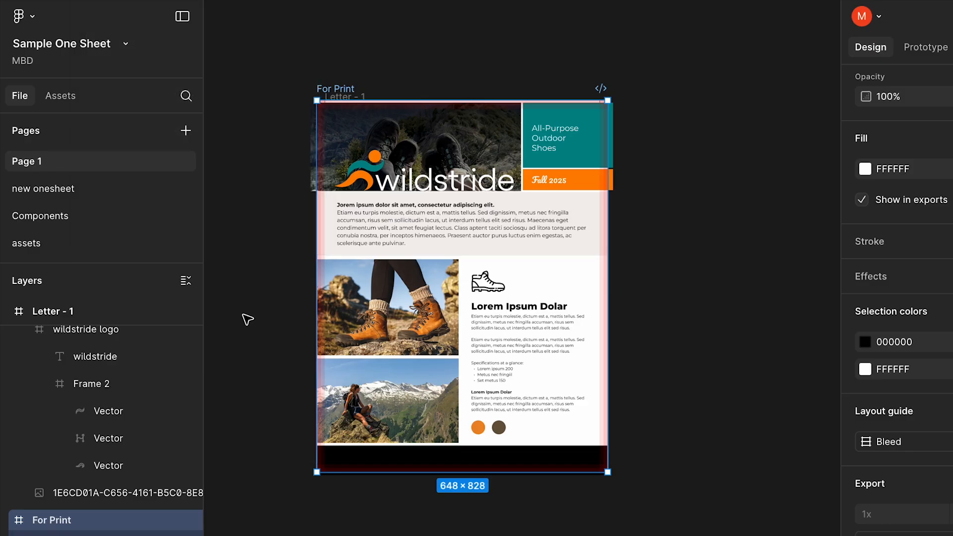